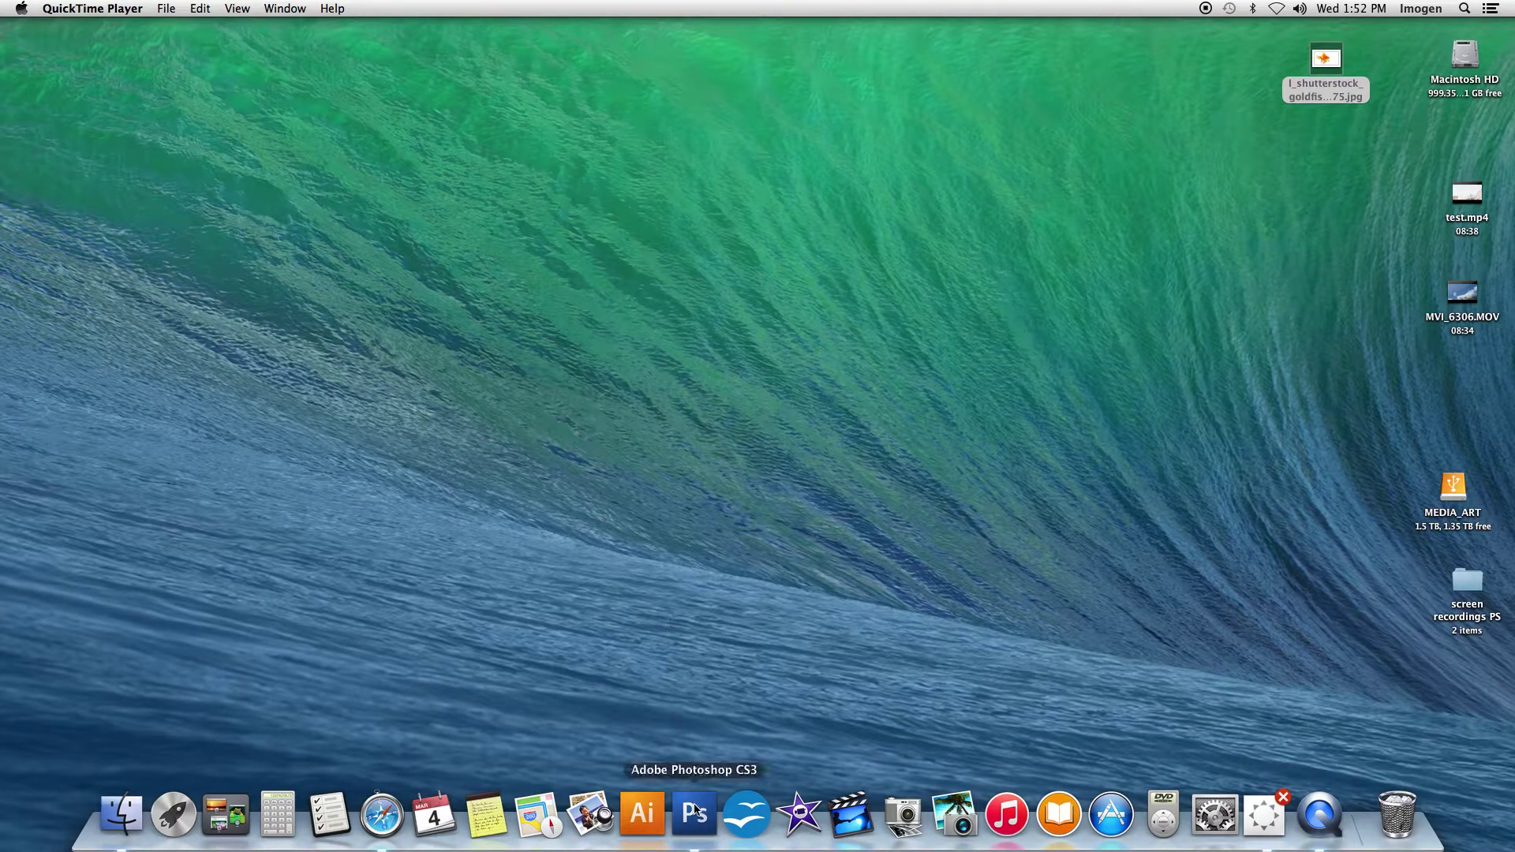
- Create a transparent 8 × 10 inch, 300 ppi document and reposition its window
{"action": "left_click", "coordinate": [694, 813]}
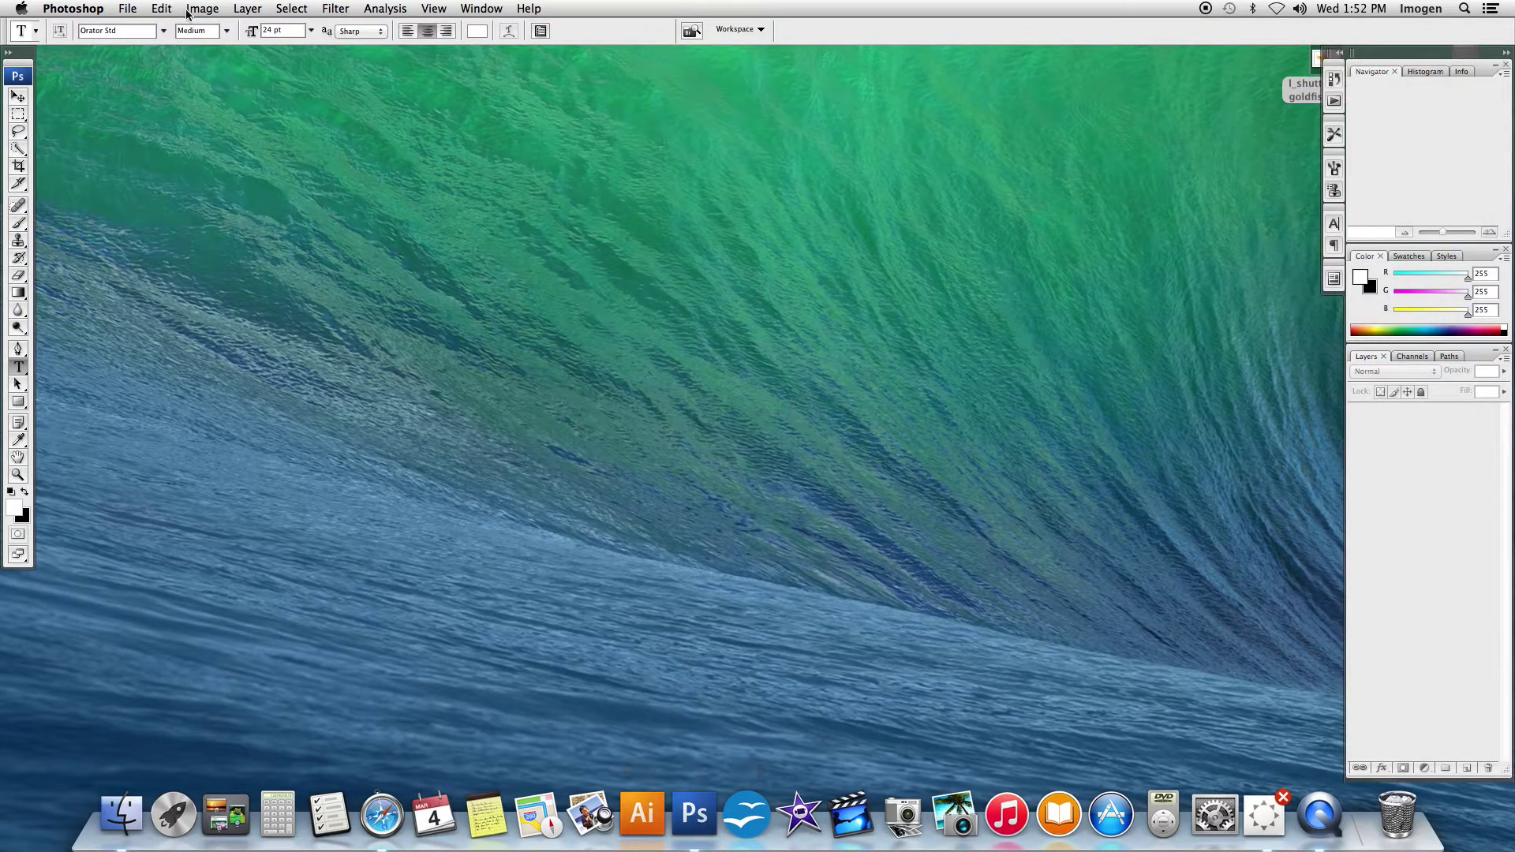
{"action": "left_click", "coordinate": [127, 9]}
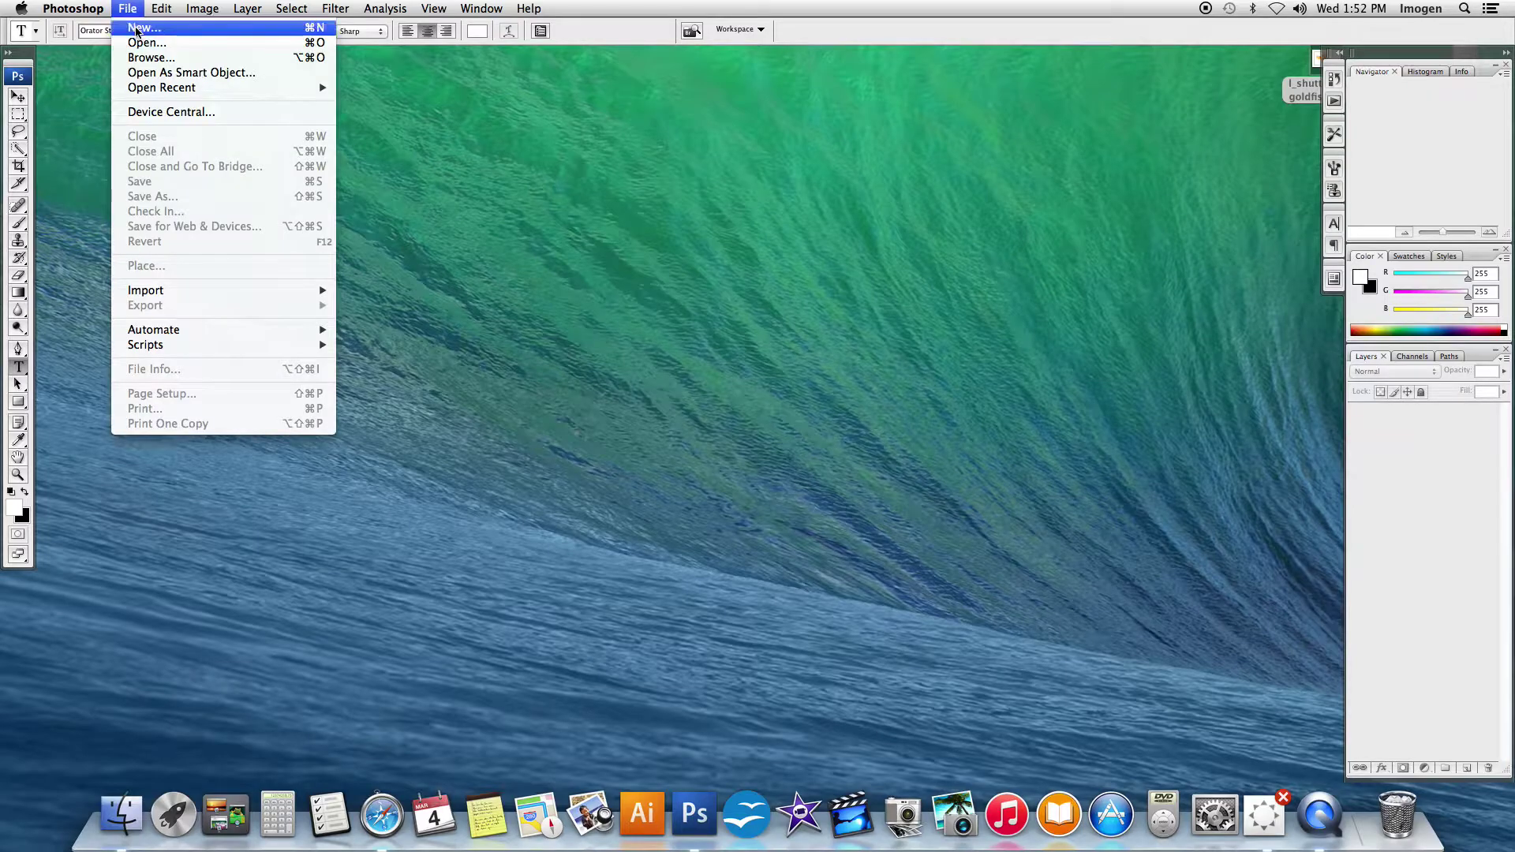
{"action": "left_click", "coordinate": [136, 39]}
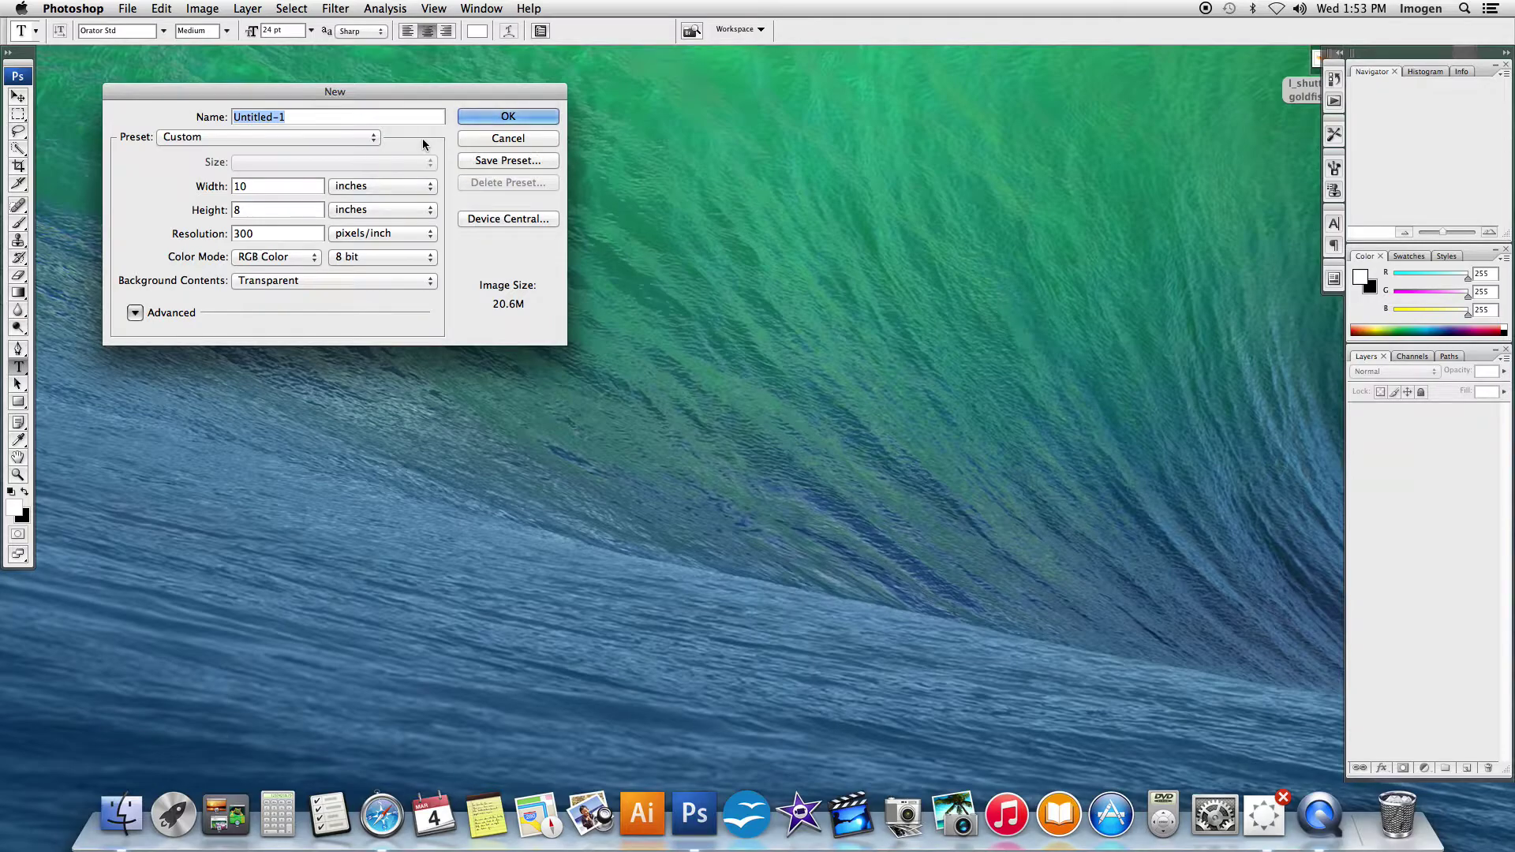
{"action": "double_click", "coordinate": [239, 187]}
{"action": "type", "text": "8"}
{"action": "double_click", "coordinate": [236, 210]}
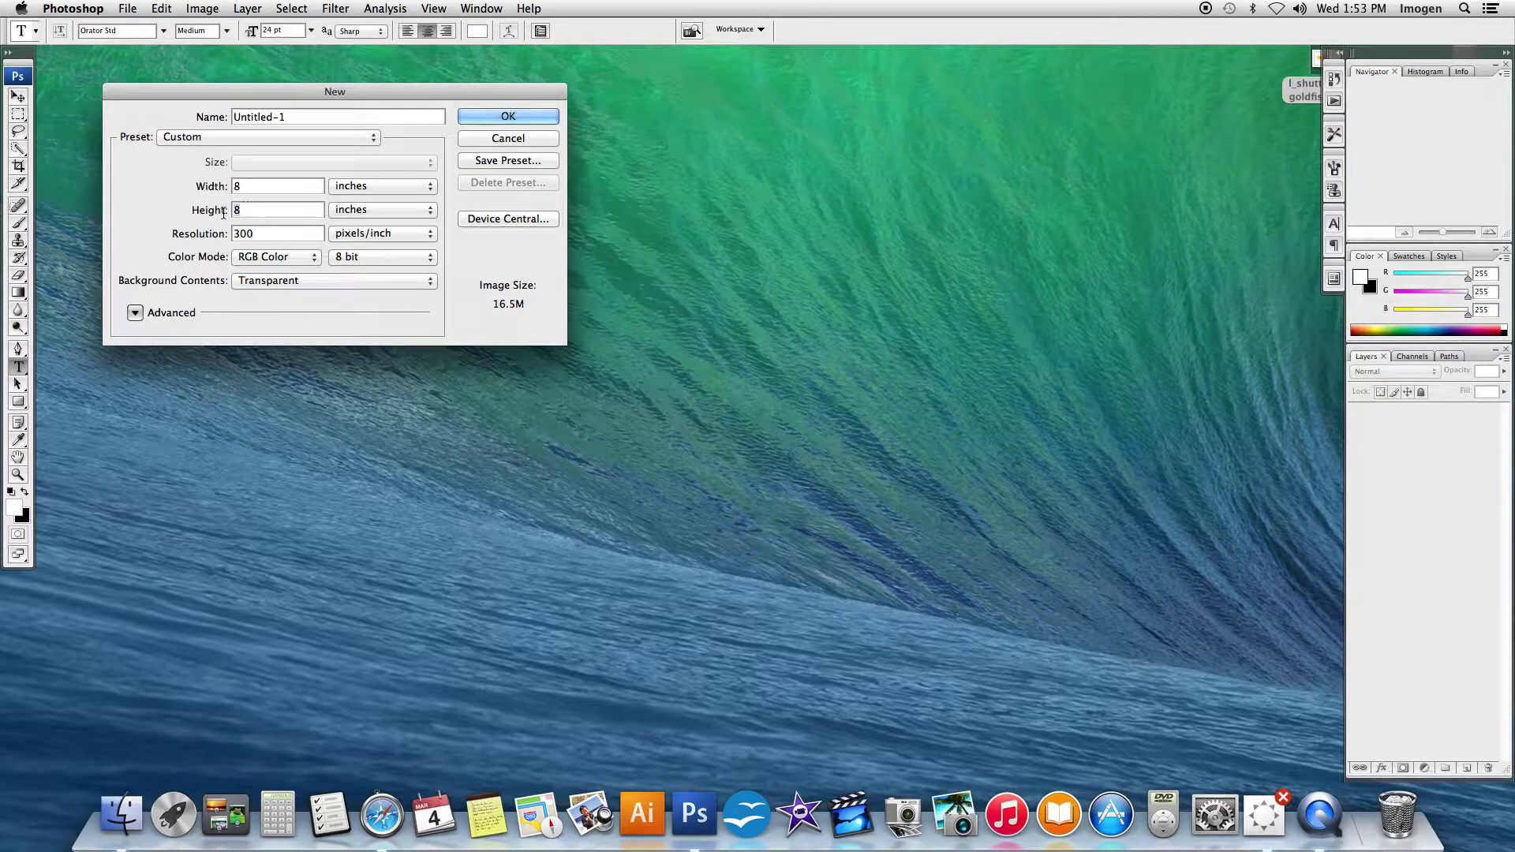
{"action": "type", "text": "10"}
{"action": "left_click", "coordinate": [535, 120]}
{"action": "left_click_drag", "start_coordinate": [400, 55], "coordinate": [588, 73]}
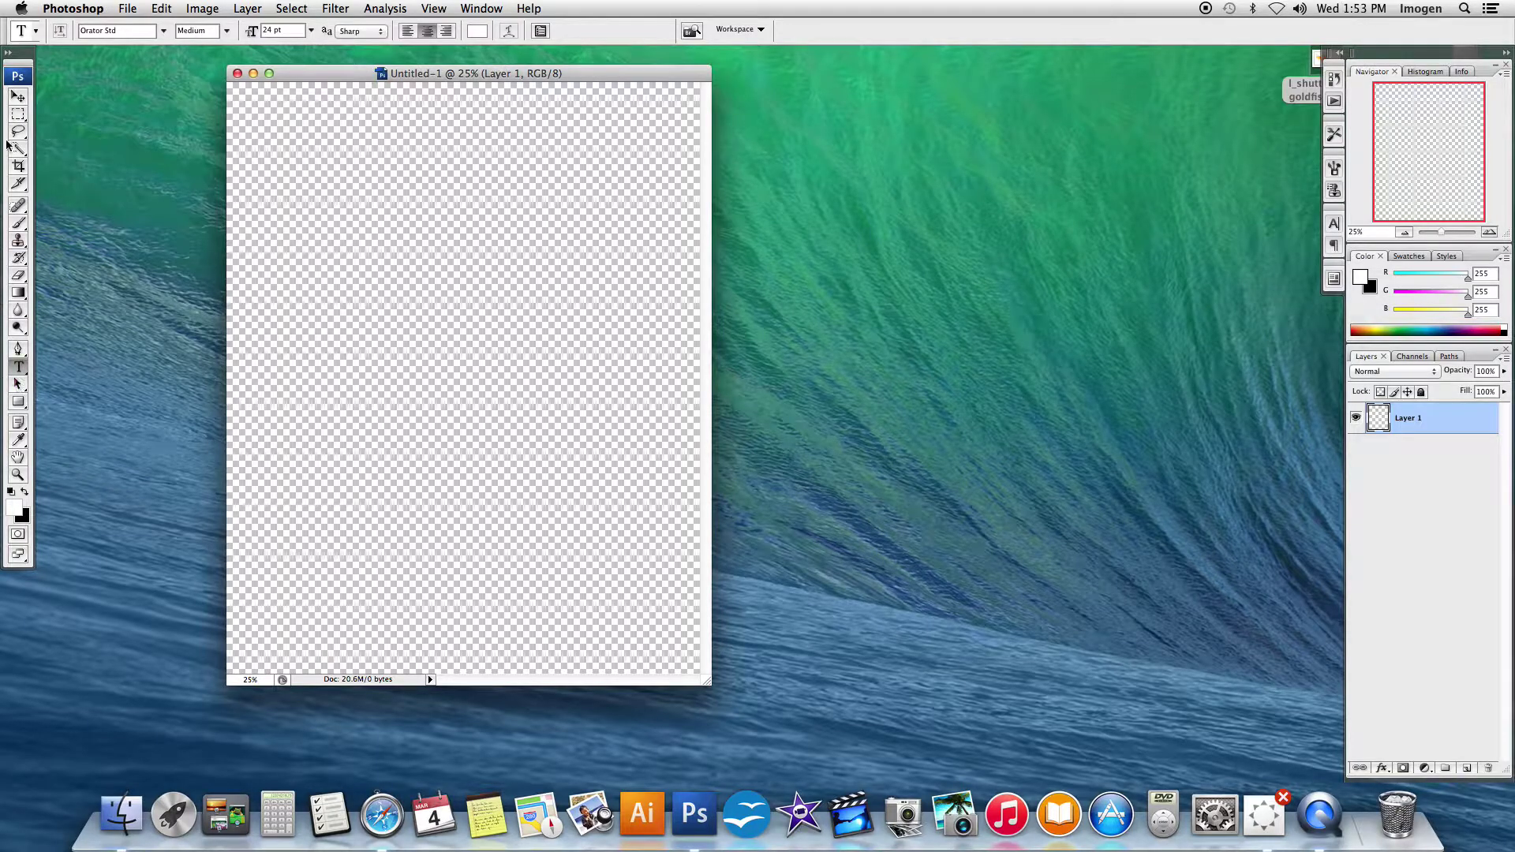
- Type the teacher's name as horizontal text on the left of the canvas
{"action": "left_click", "coordinate": [19, 370]}
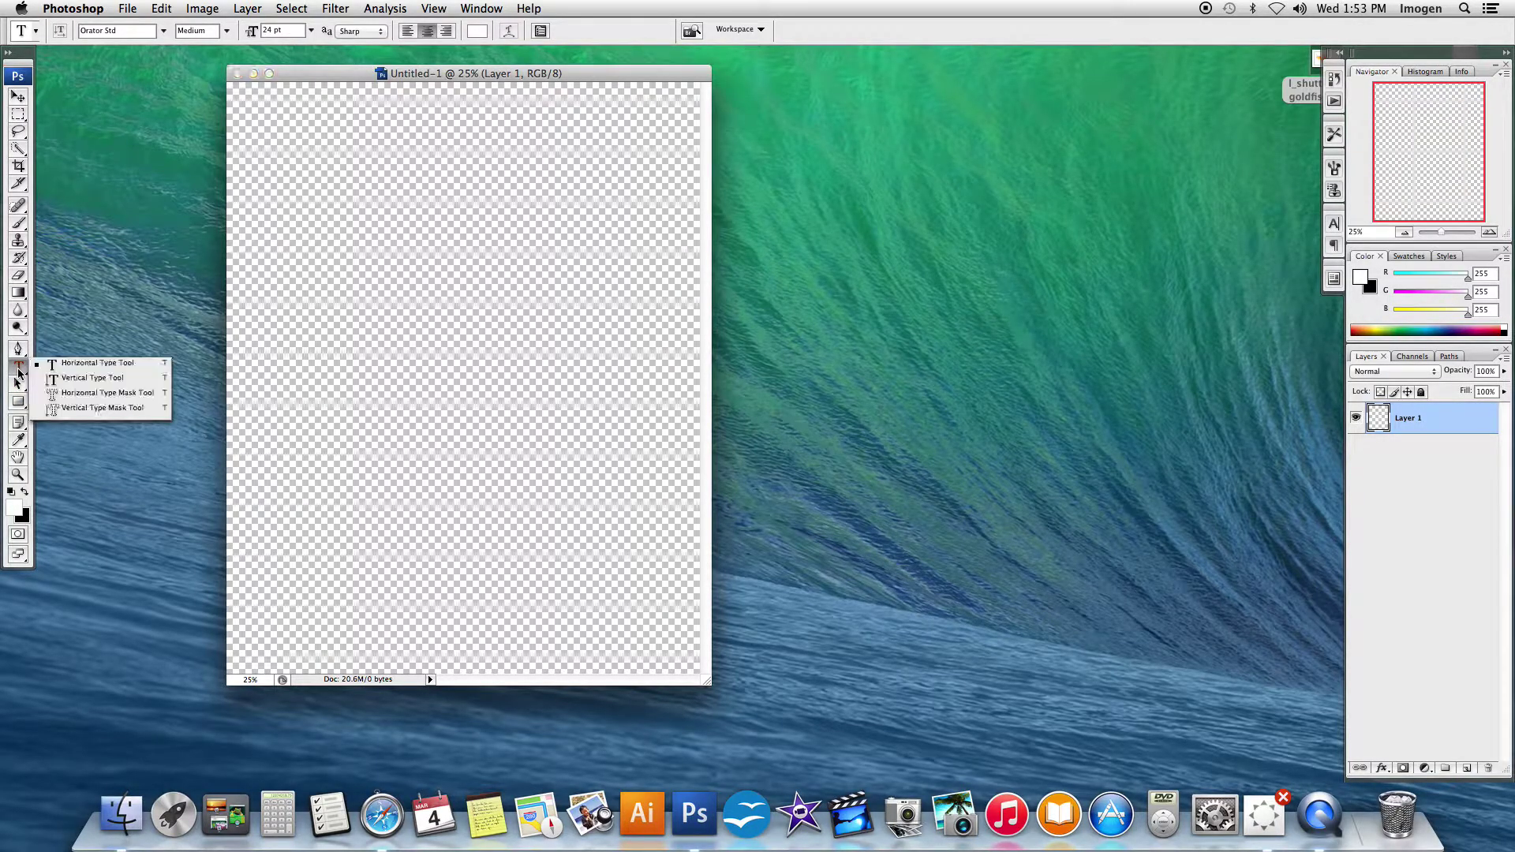
{"action": "left_click", "coordinate": [68, 369]}
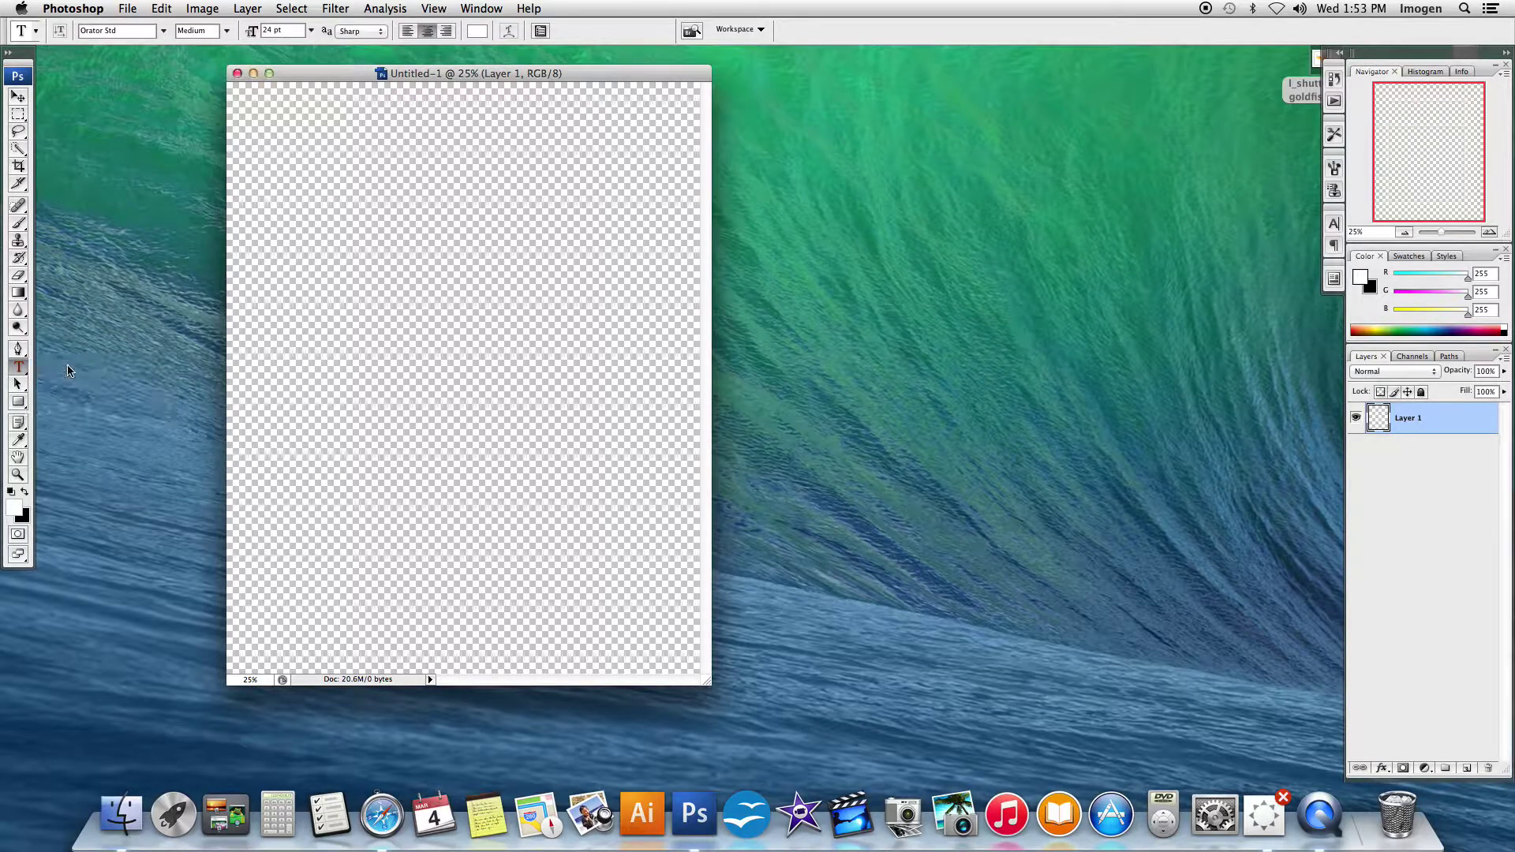
{"action": "left_click", "coordinate": [325, 275]}
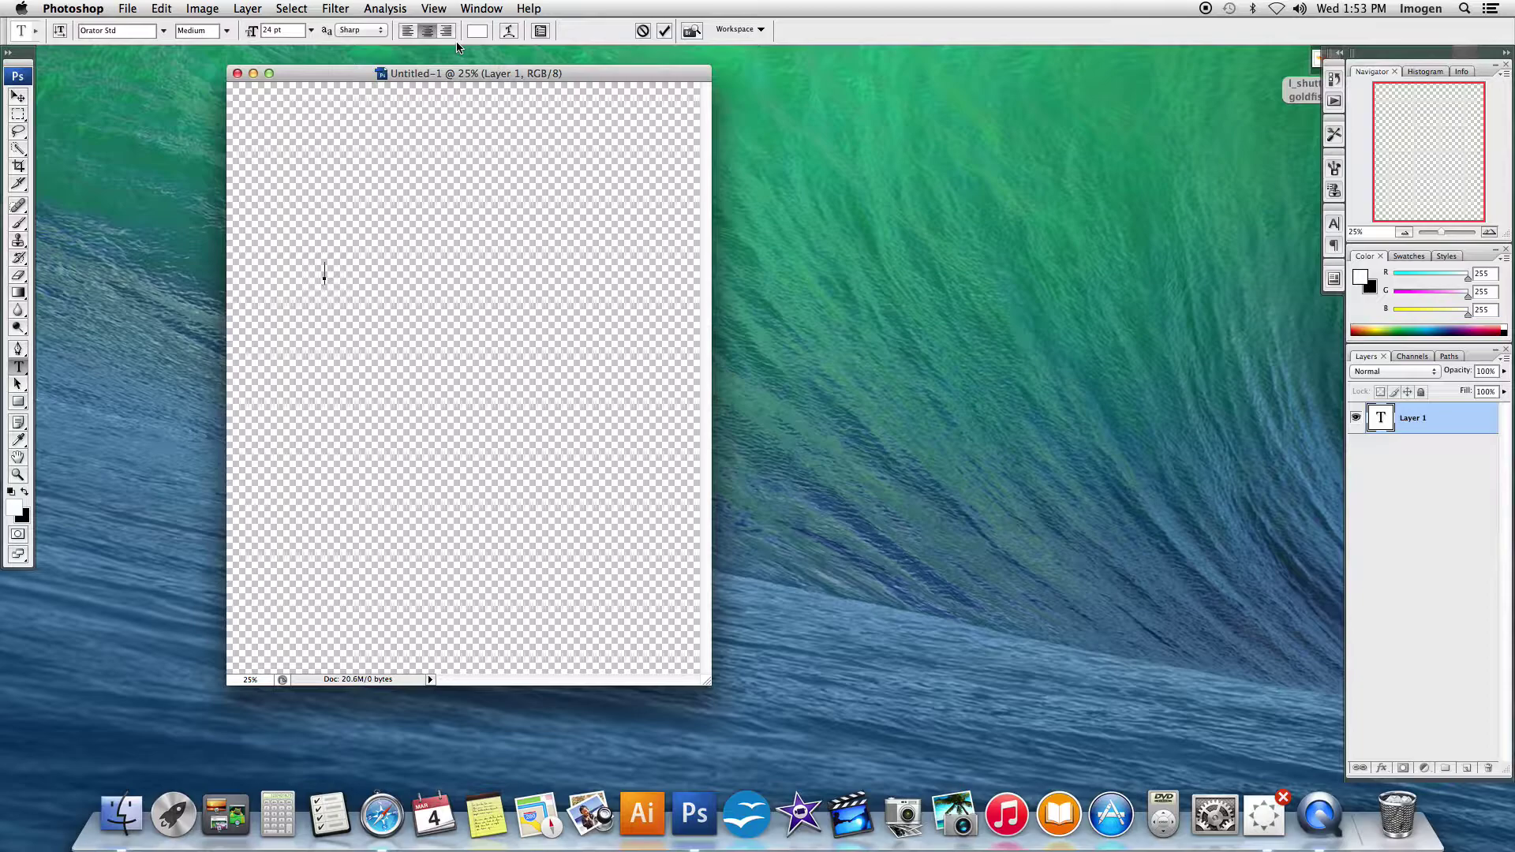
{"action": "type", "text": "HELLO WORLD"}
- Make the name text red in Poplar Std, keeping 24 pt
{"action": "left_click_drag", "start_coordinate": [402, 272], "coordinate": [239, 272]}
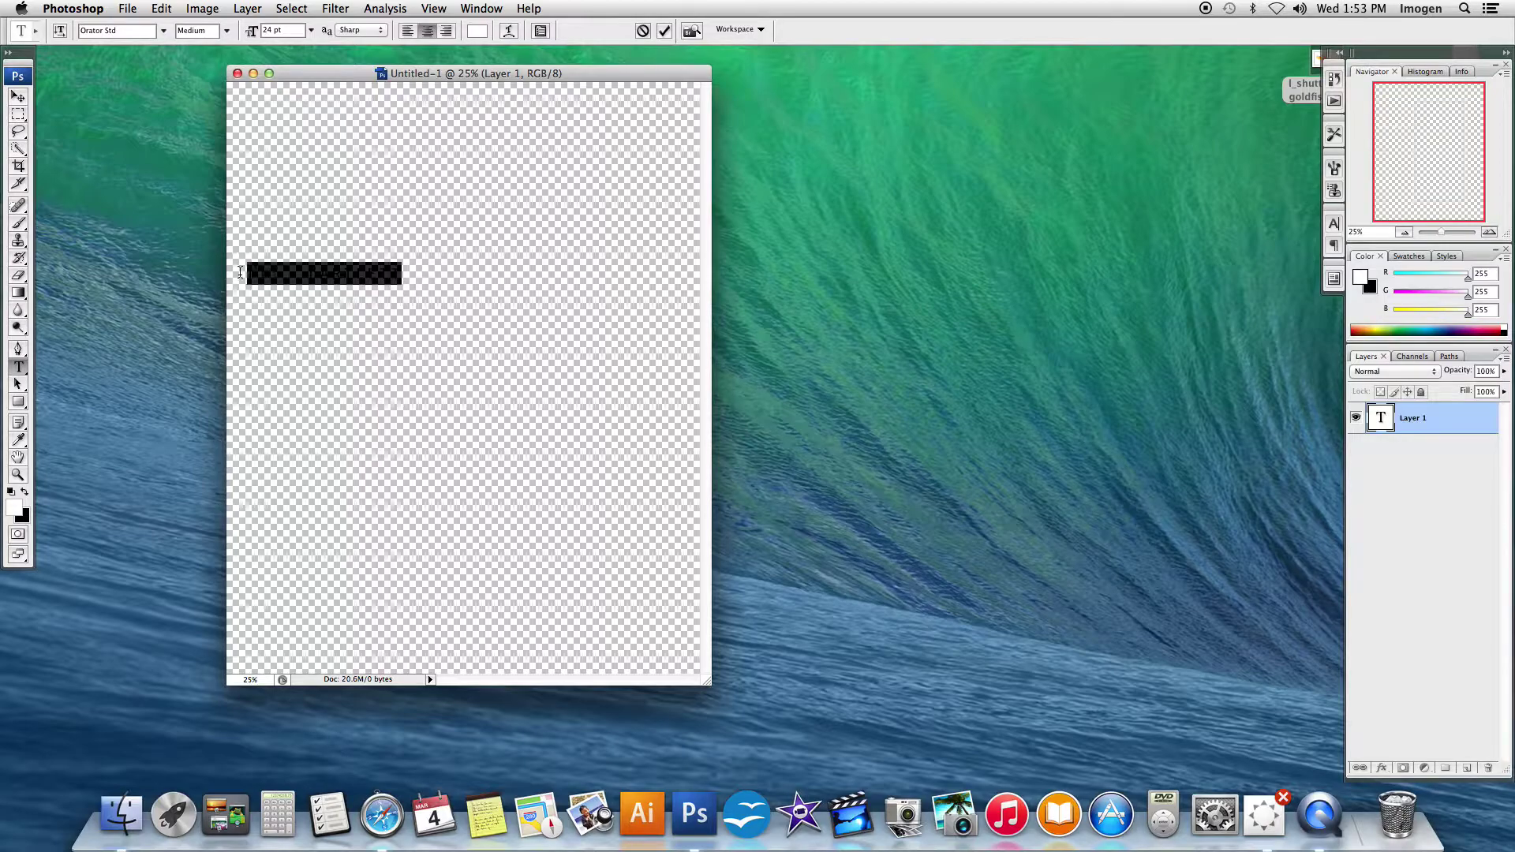
{"action": "left_click", "coordinate": [476, 31]}
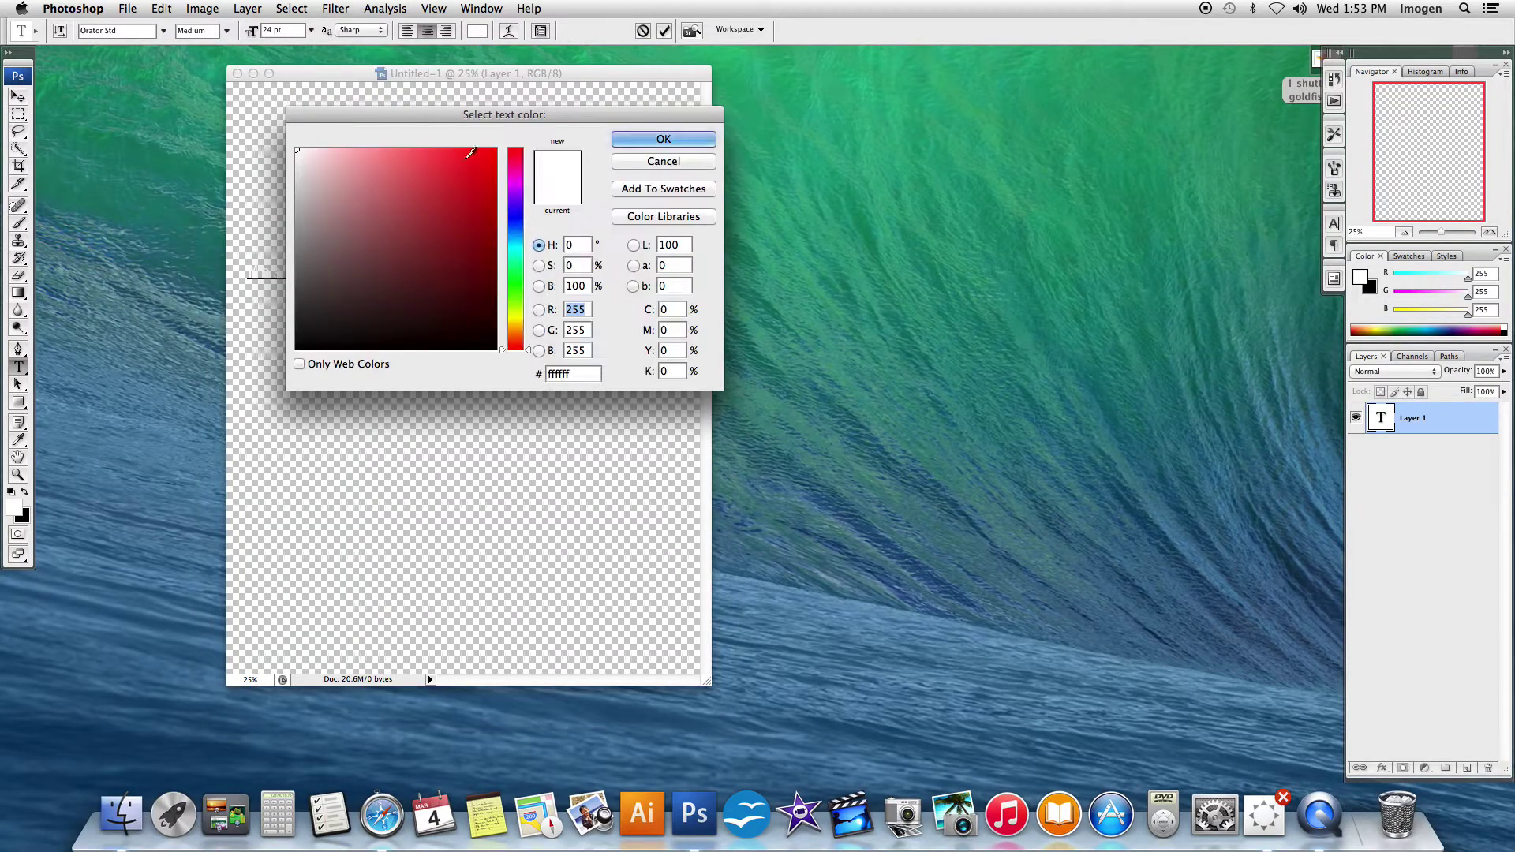
{"action": "left_click", "coordinate": [465, 176]}
{"action": "left_click", "coordinate": [660, 139]}
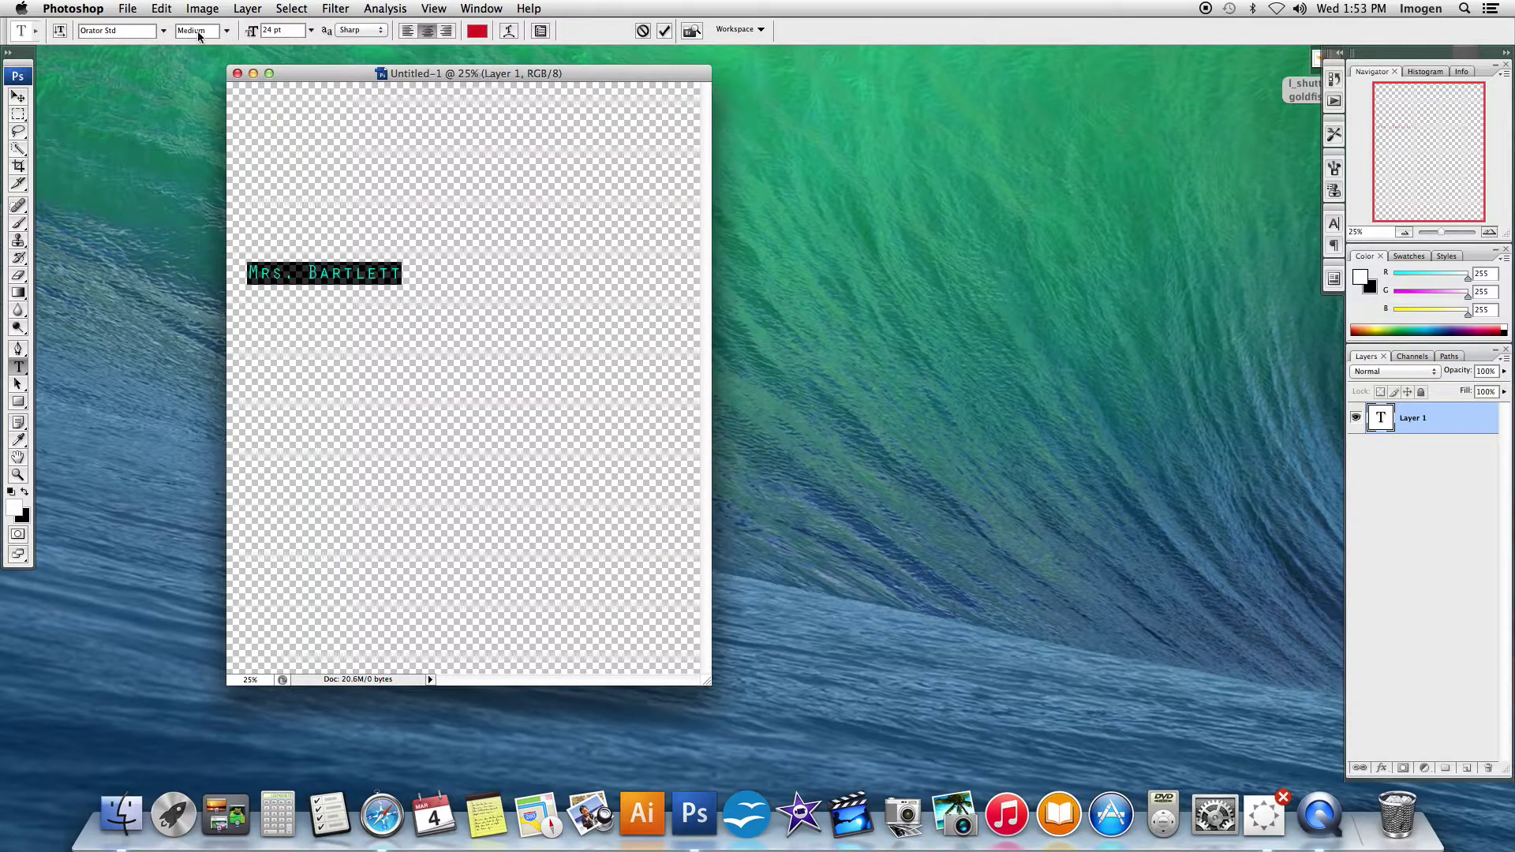
{"action": "left_click", "coordinate": [161, 31]}
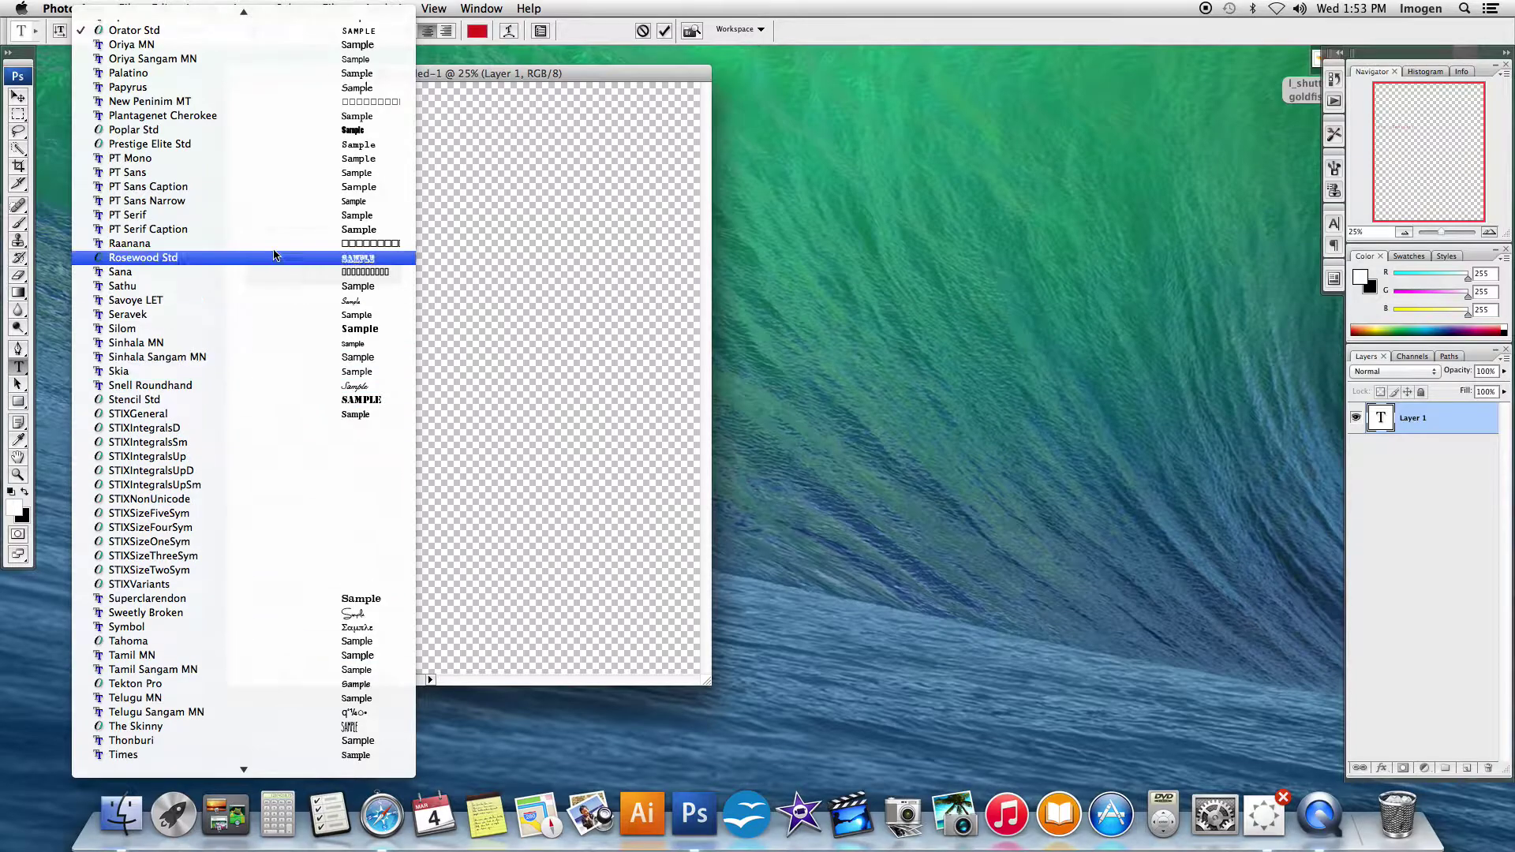
{"action": "left_click", "coordinate": [301, 130]}
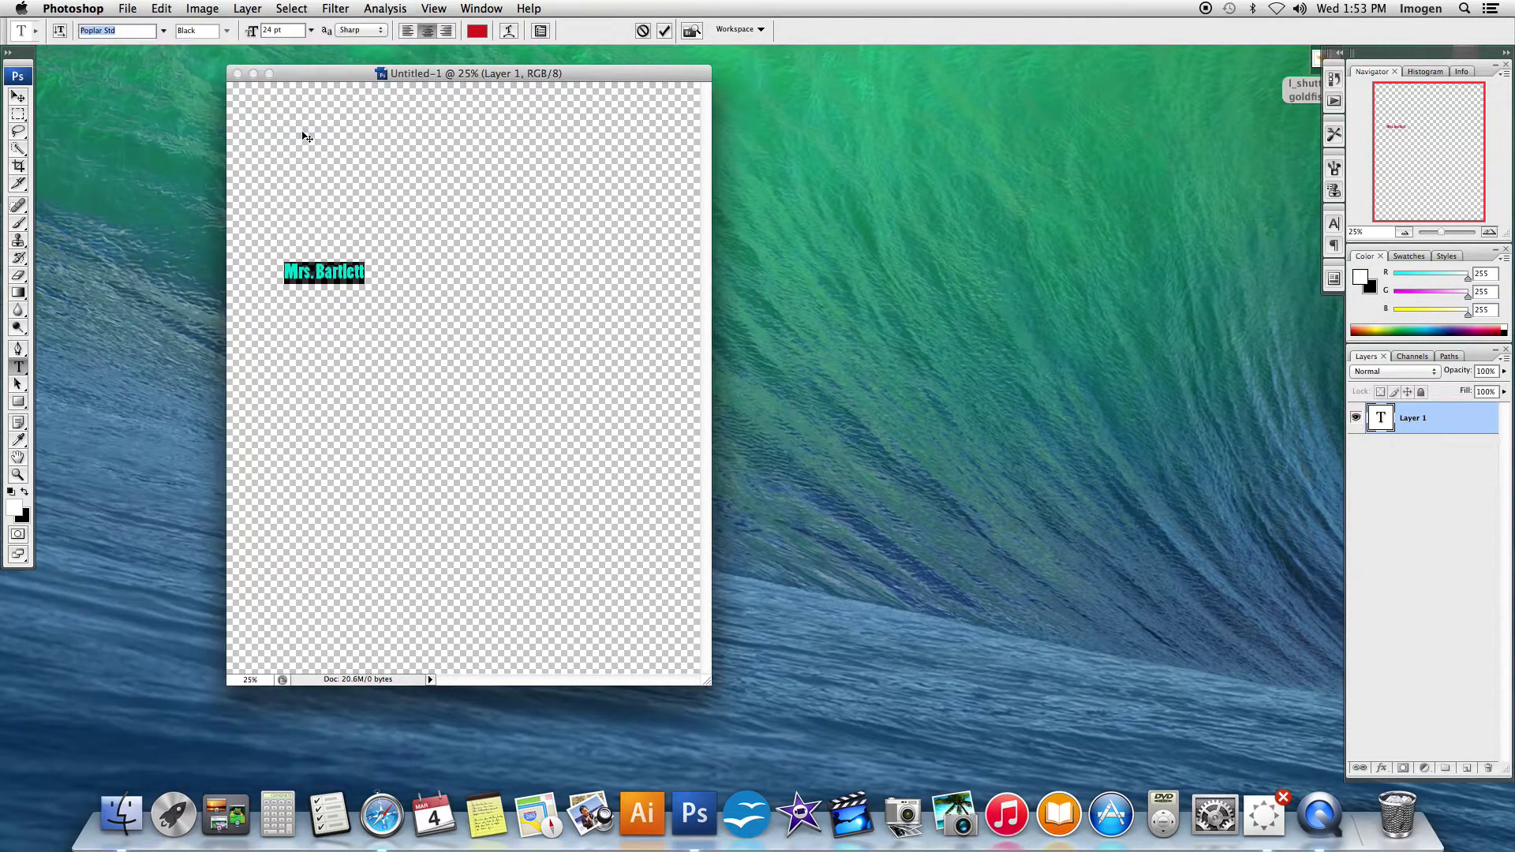
{"action": "left_click", "coordinate": [312, 33]}
{"action": "key", "text": "Escape"}
- Commit the red name text and drag it rightward toward the canvas centre
{"action": "left_click", "coordinate": [21, 98]}
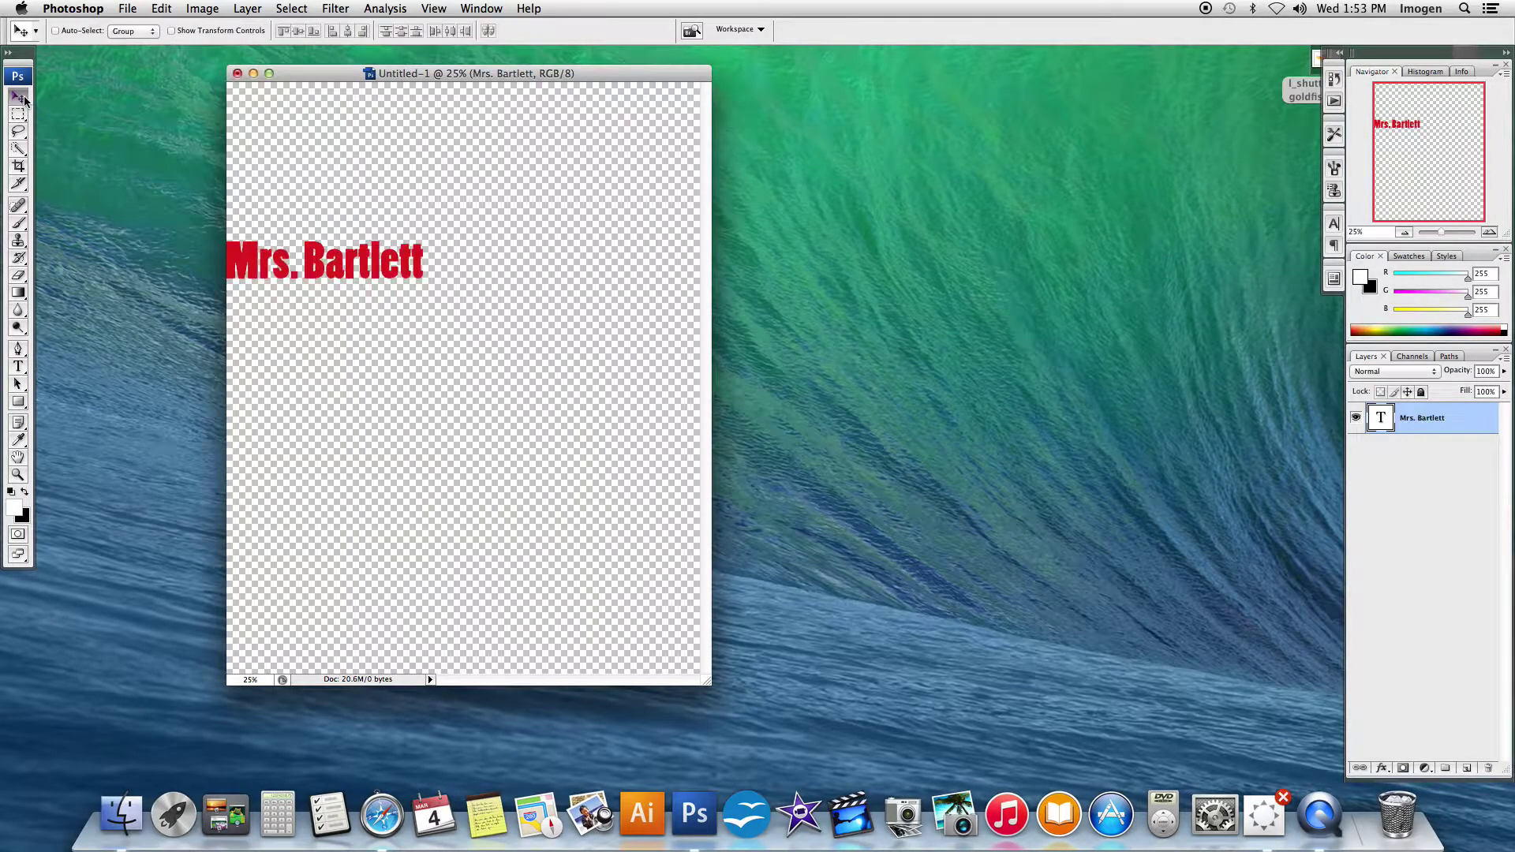
{"action": "left_click_drag", "start_coordinate": [410, 275], "coordinate": [525, 266]}
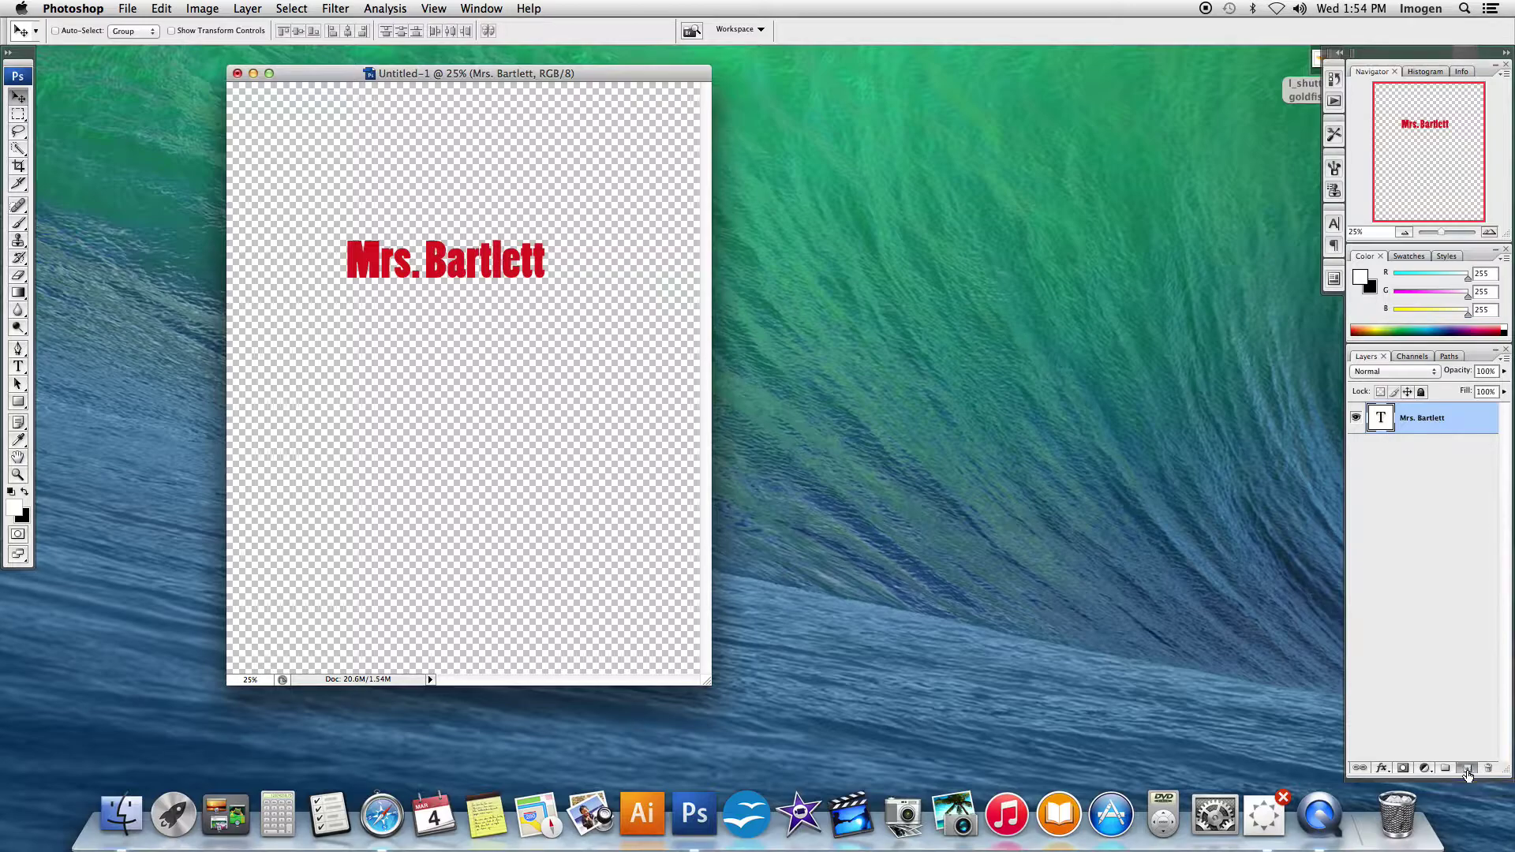
- Add a new layer and type 'Media Art' above the name text
{"action": "left_click", "coordinate": [1467, 769]}
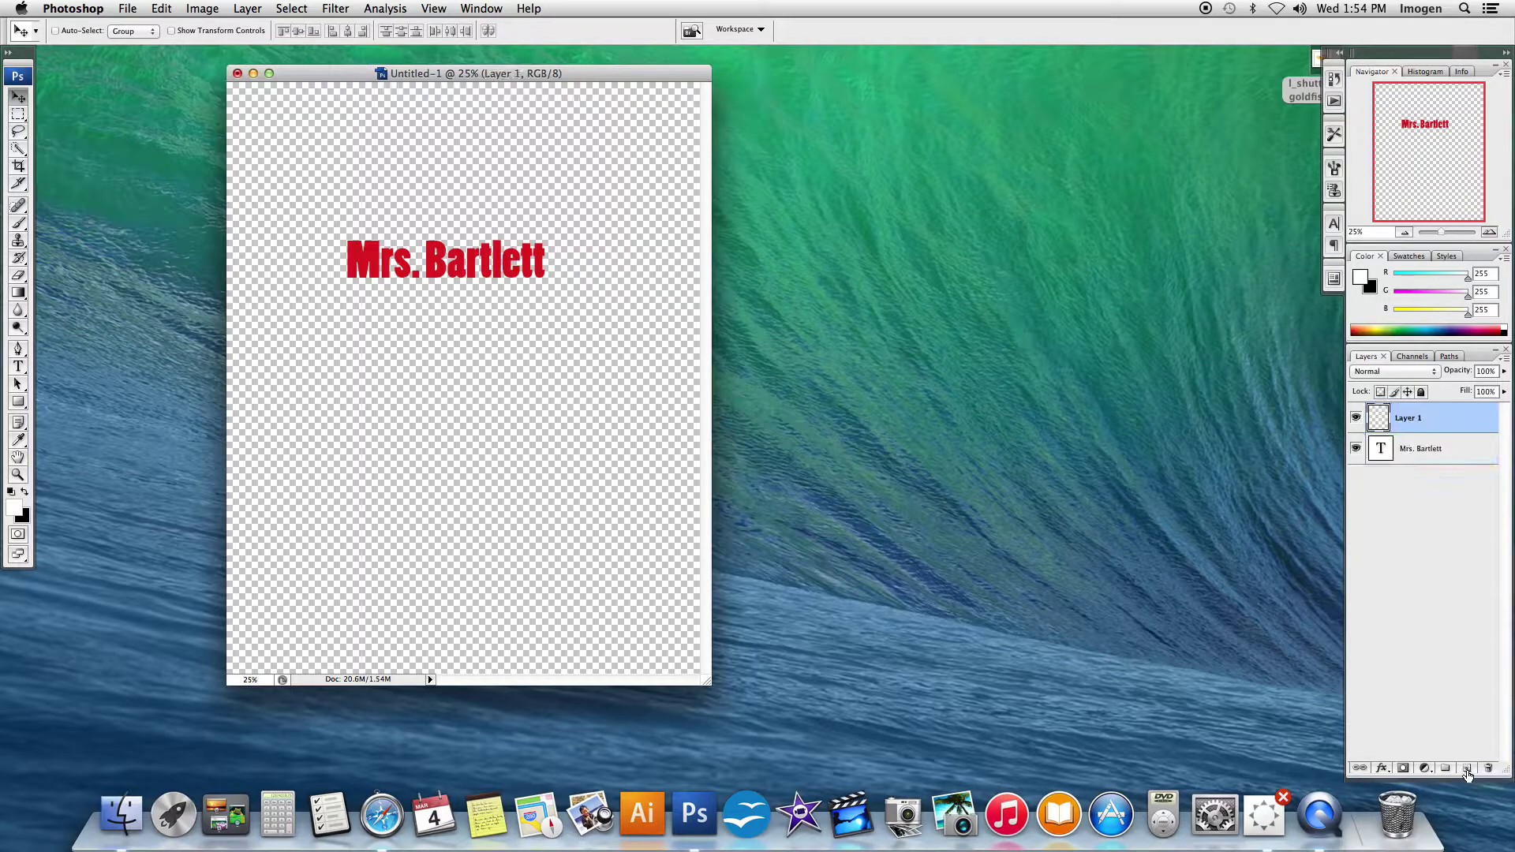
{"action": "left_click", "coordinate": [18, 365]}
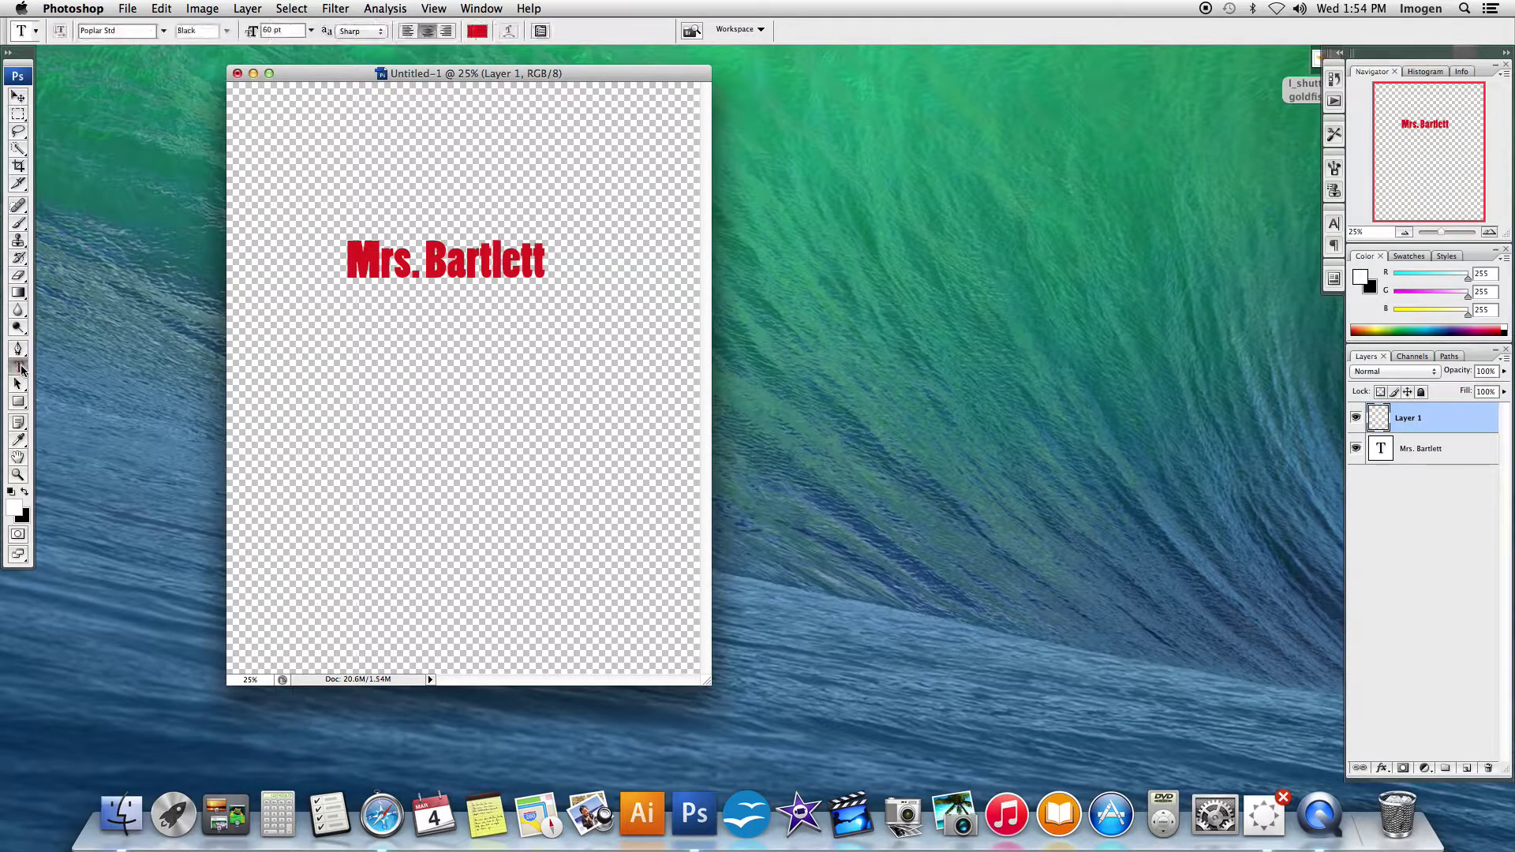
{"action": "left_click", "coordinate": [403, 154]}
{"action": "type", "text": "Medi"}
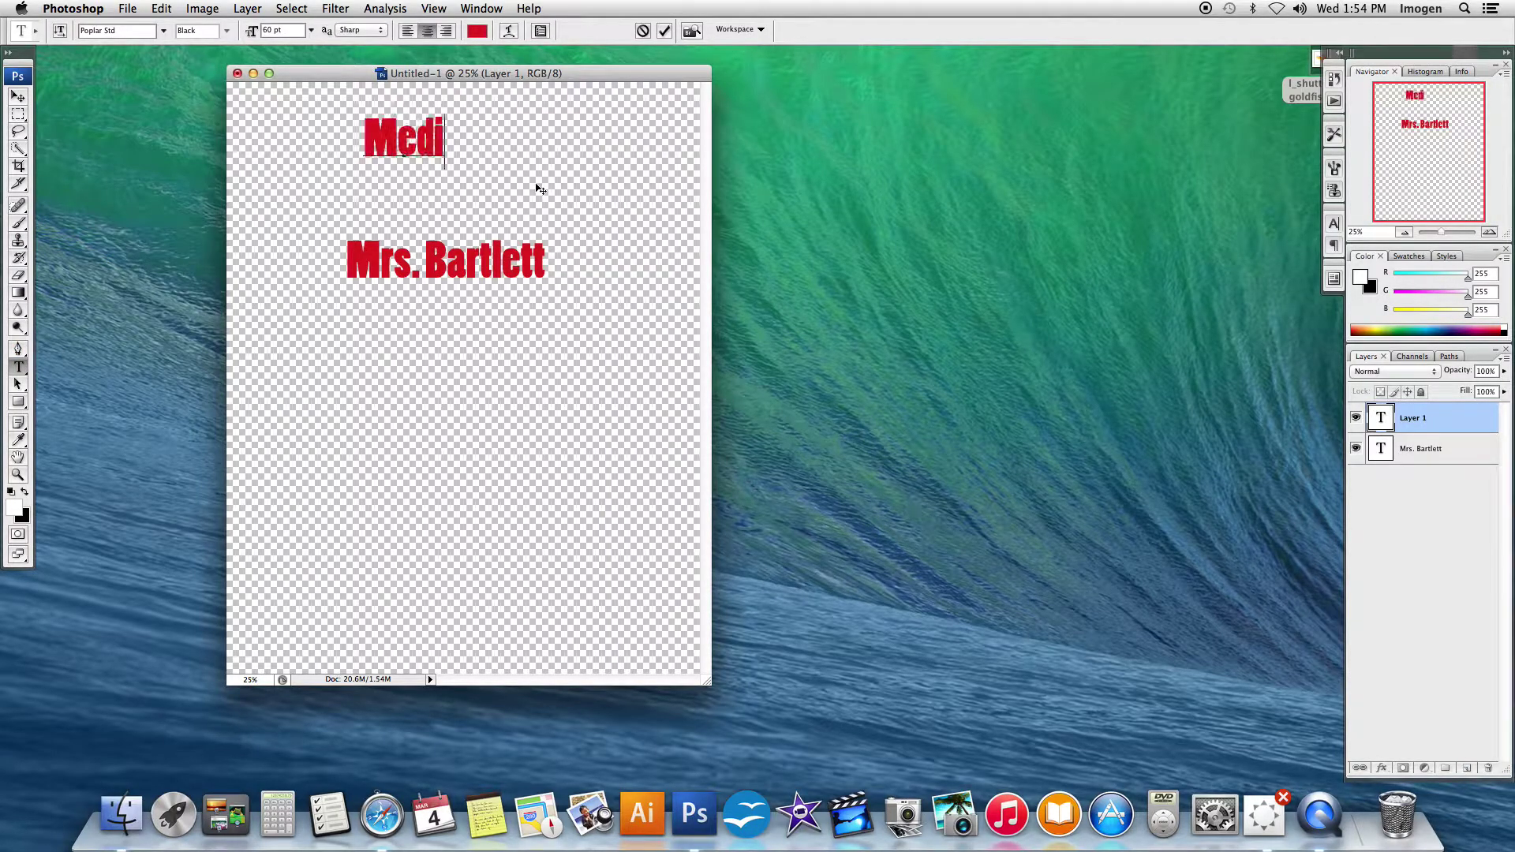
{"action": "type", "text": "a Art"}
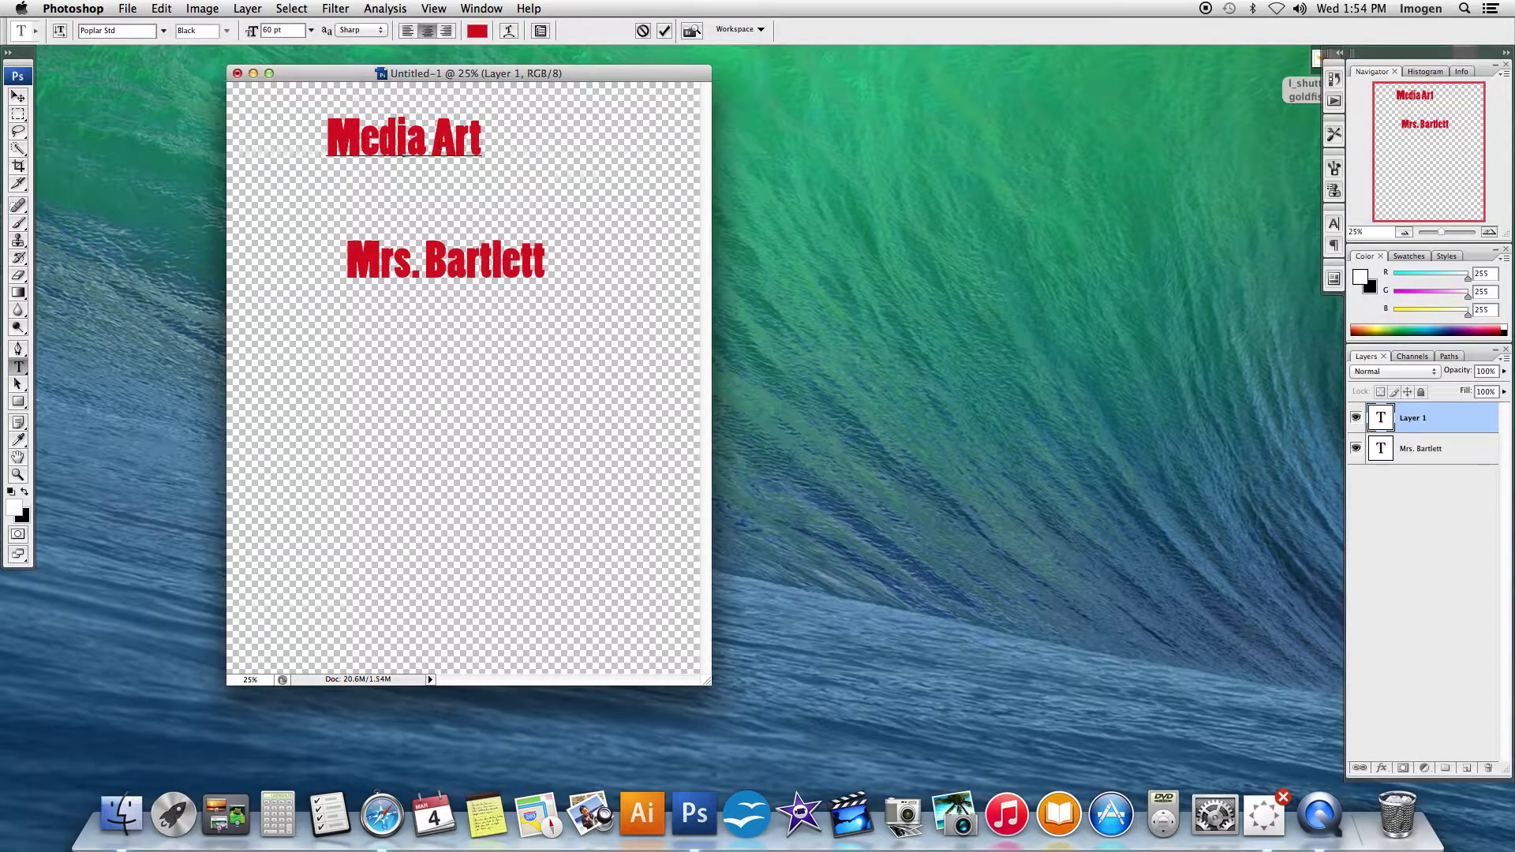
{"action": "triple_click", "coordinate": [349, 134]}
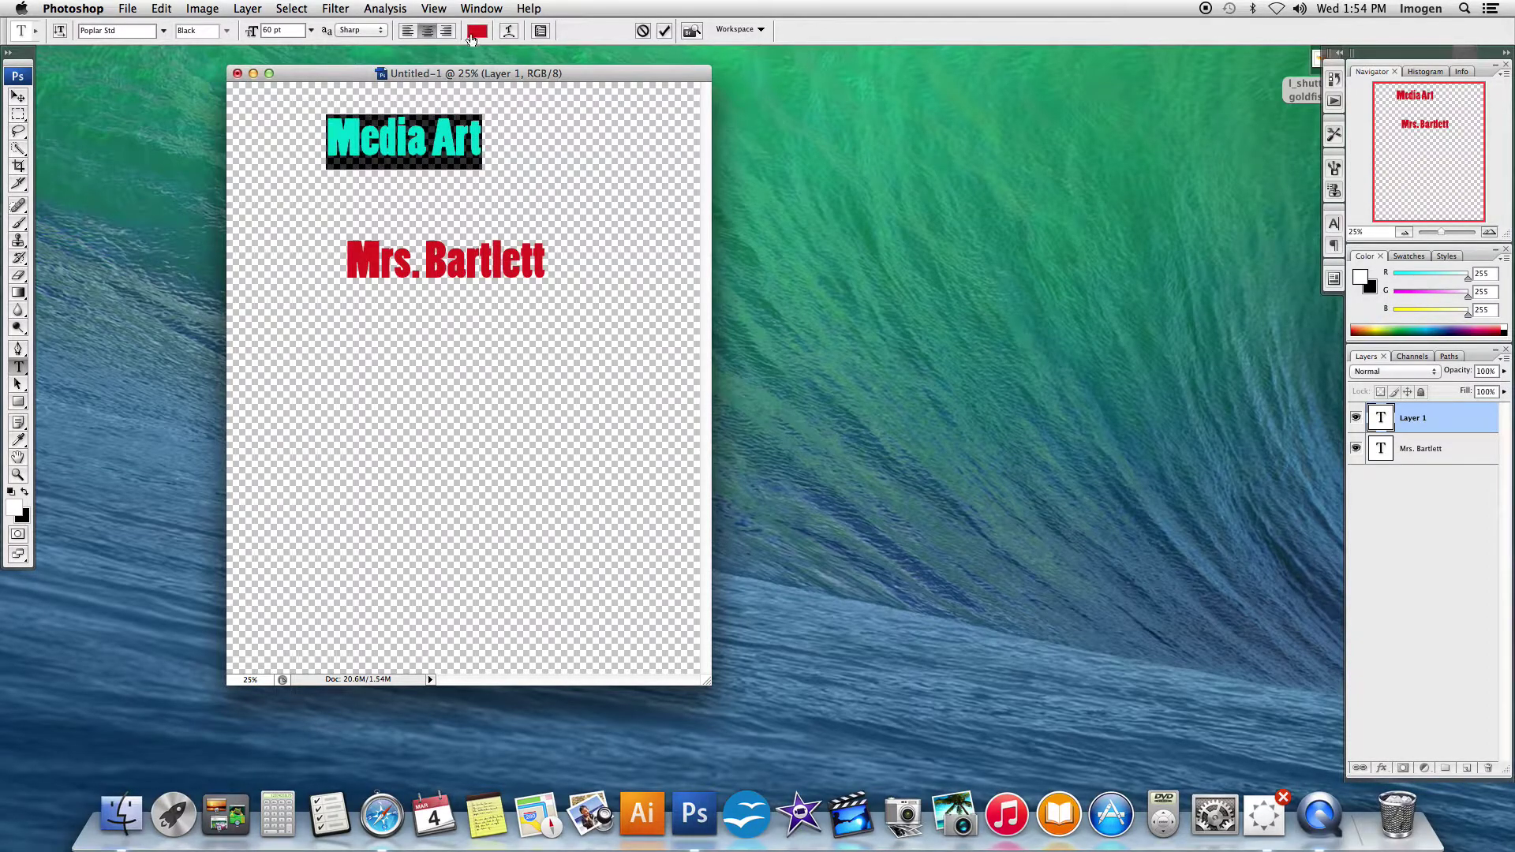
- Style the title blue, Stencil Std, 72 pt and commit it
{"action": "left_click", "coordinate": [476, 31]}
{"action": "left_click", "coordinate": [515, 222]}
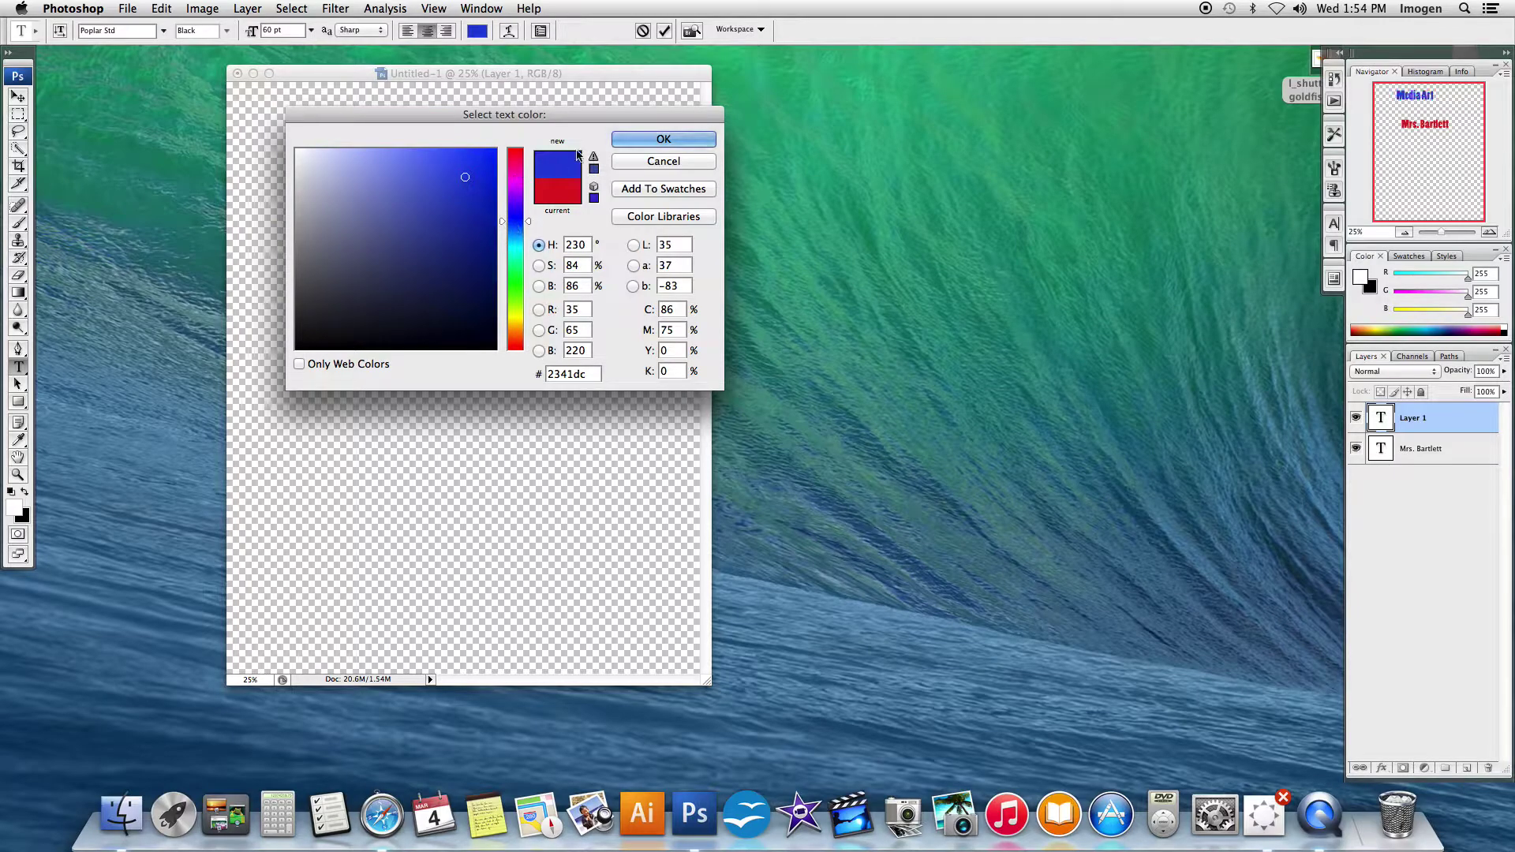
{"action": "left_click", "coordinate": [624, 140]}
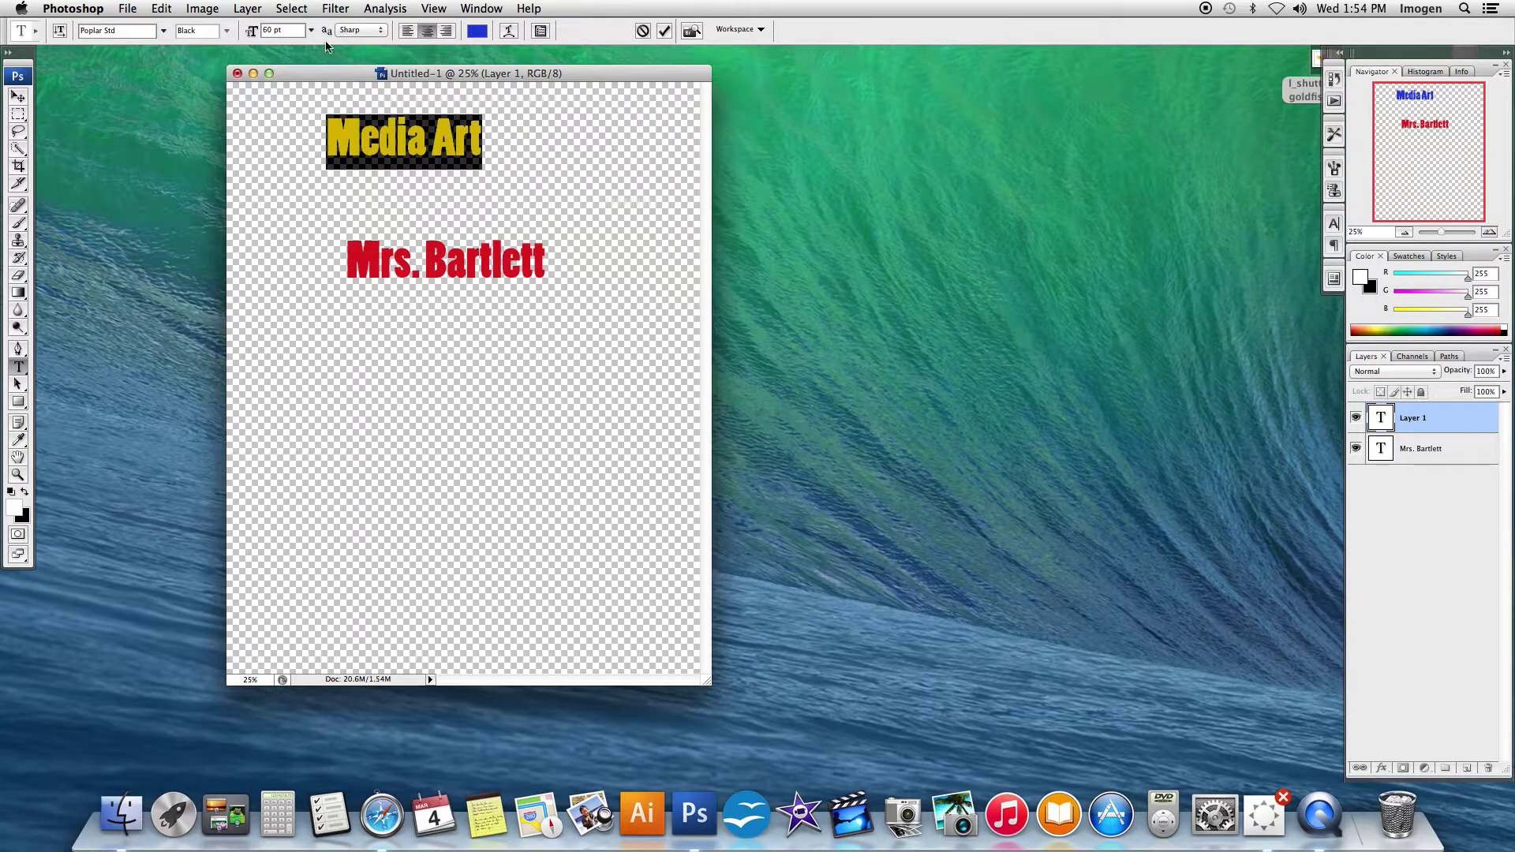
{"action": "left_click", "coordinate": [163, 32]}
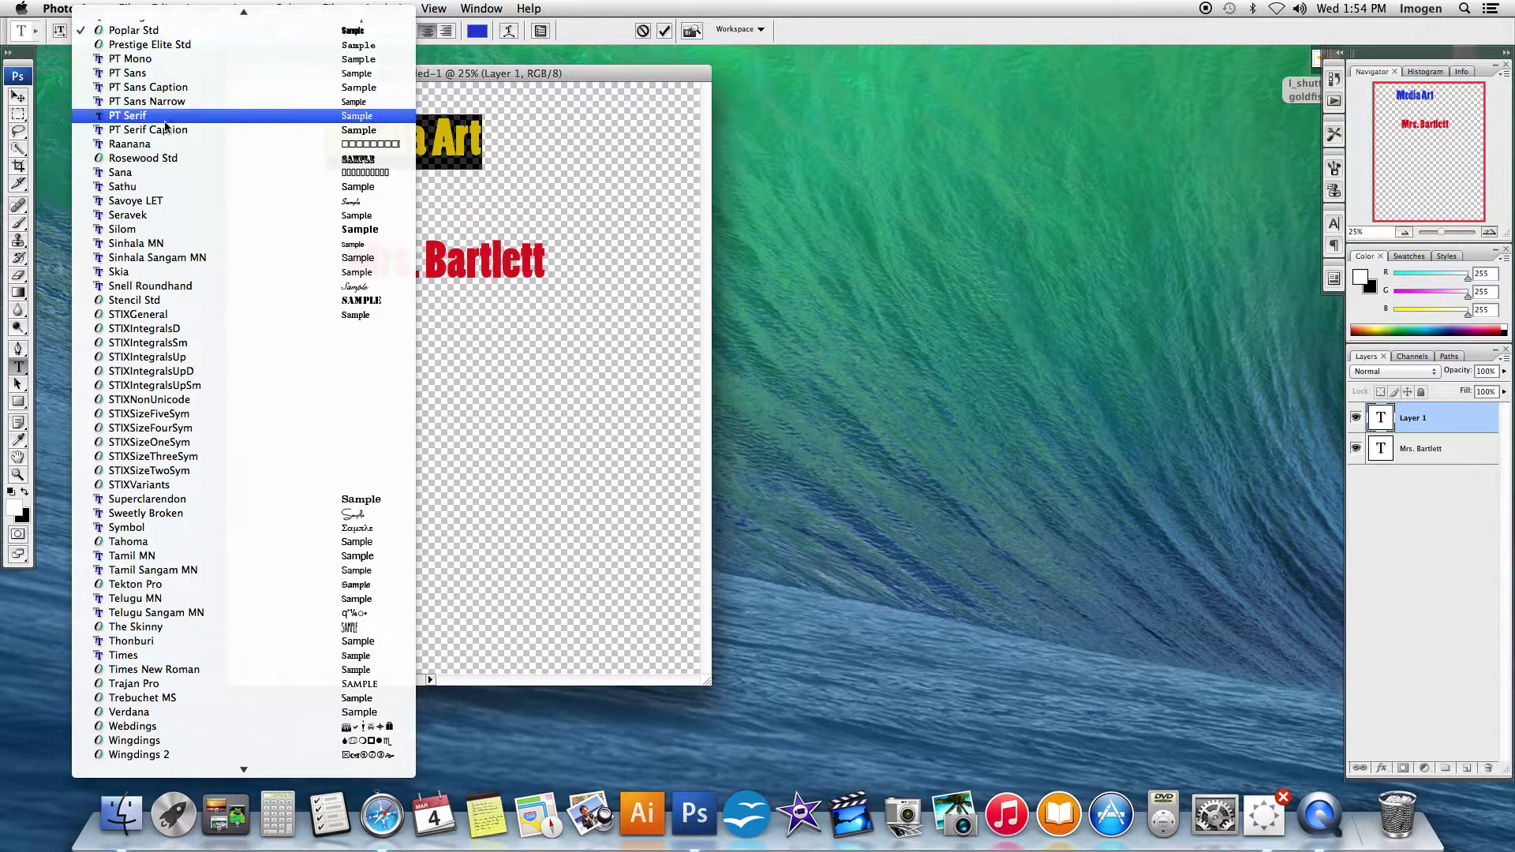
{"action": "left_click", "coordinate": [179, 301]}
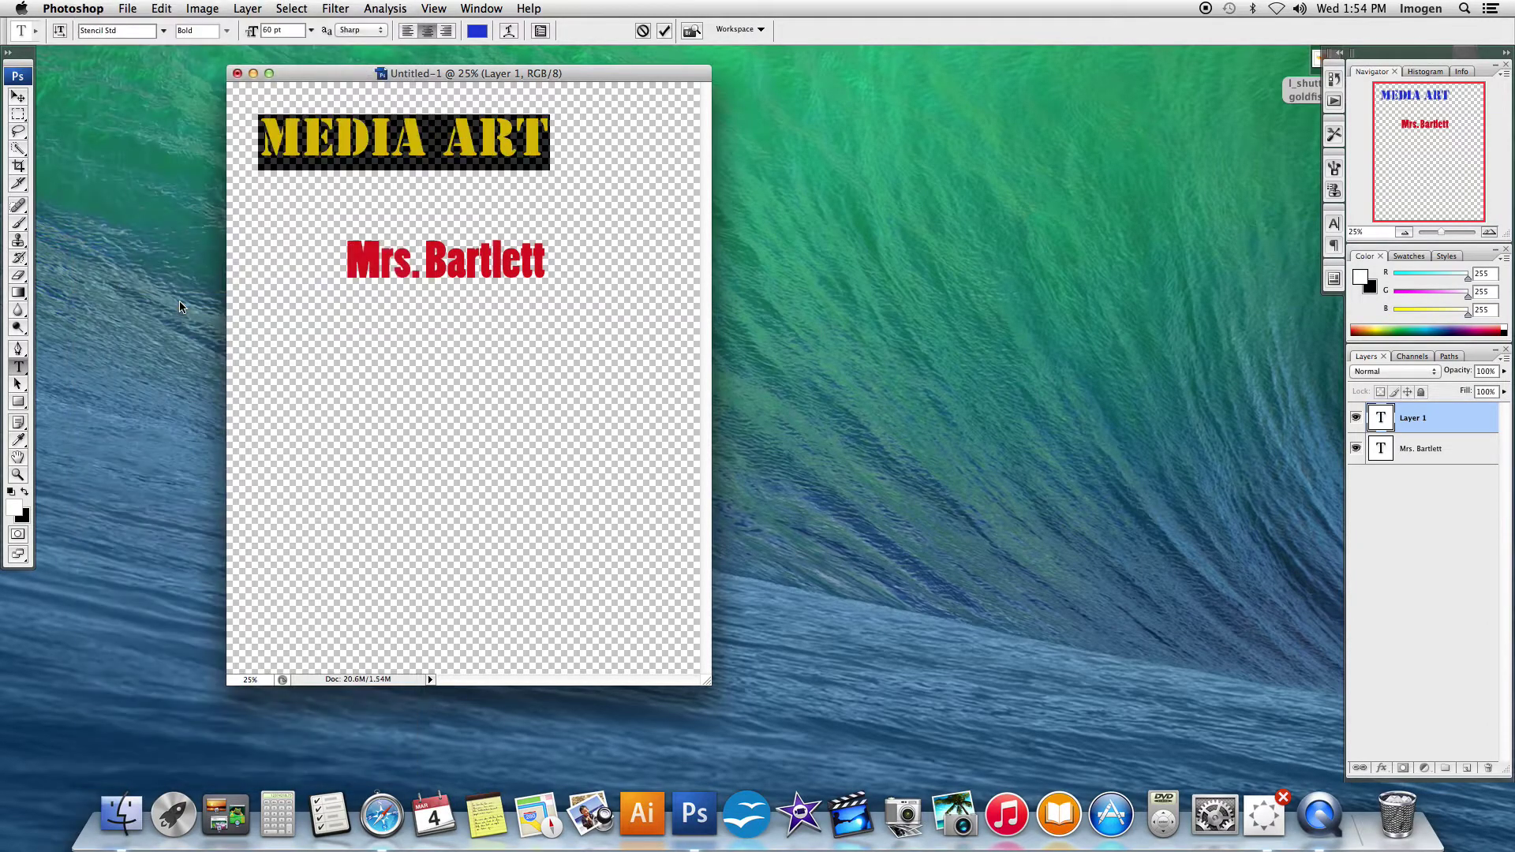
{"action": "left_click", "coordinate": [312, 30]}
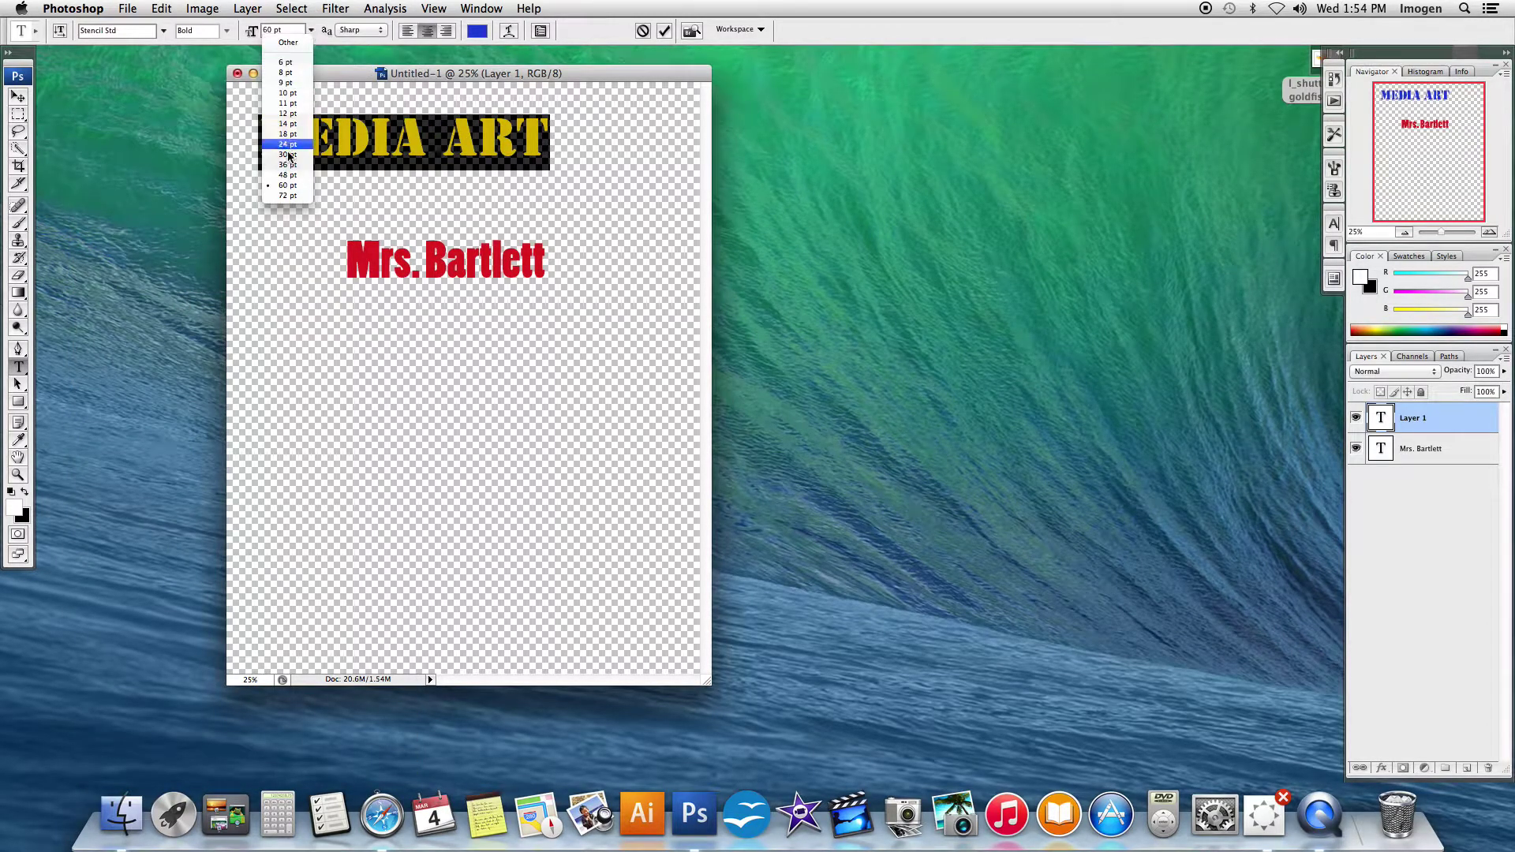
{"action": "left_click", "coordinate": [286, 196]}
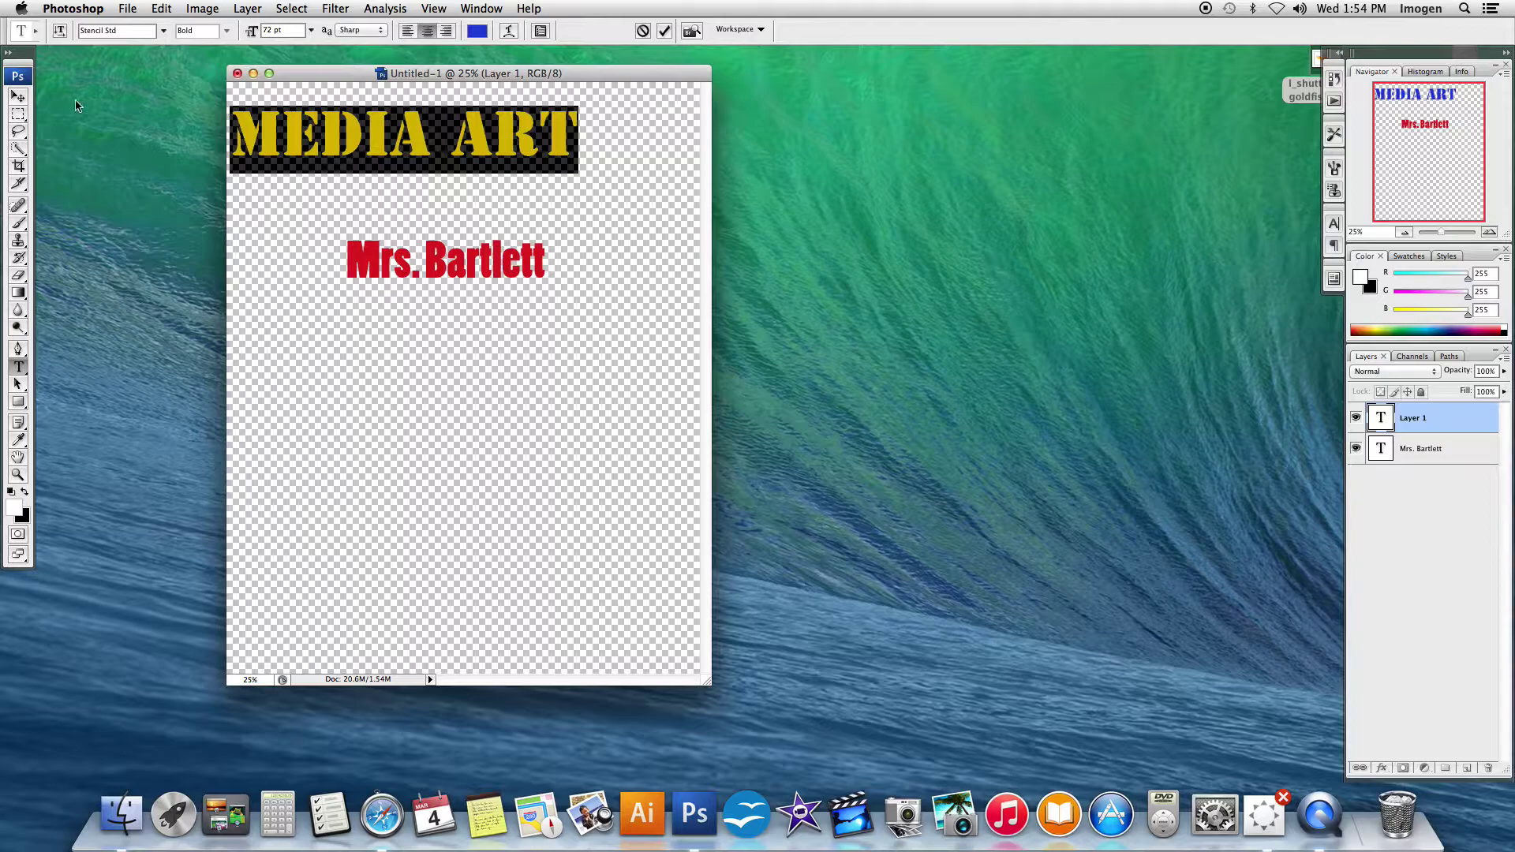
{"action": "left_click", "coordinate": [20, 96]}
- Drag MEDIA ART onto the name and stack its layer below the name layer
{"action": "left_click_drag", "start_coordinate": [423, 152], "coordinate": [476, 249]}
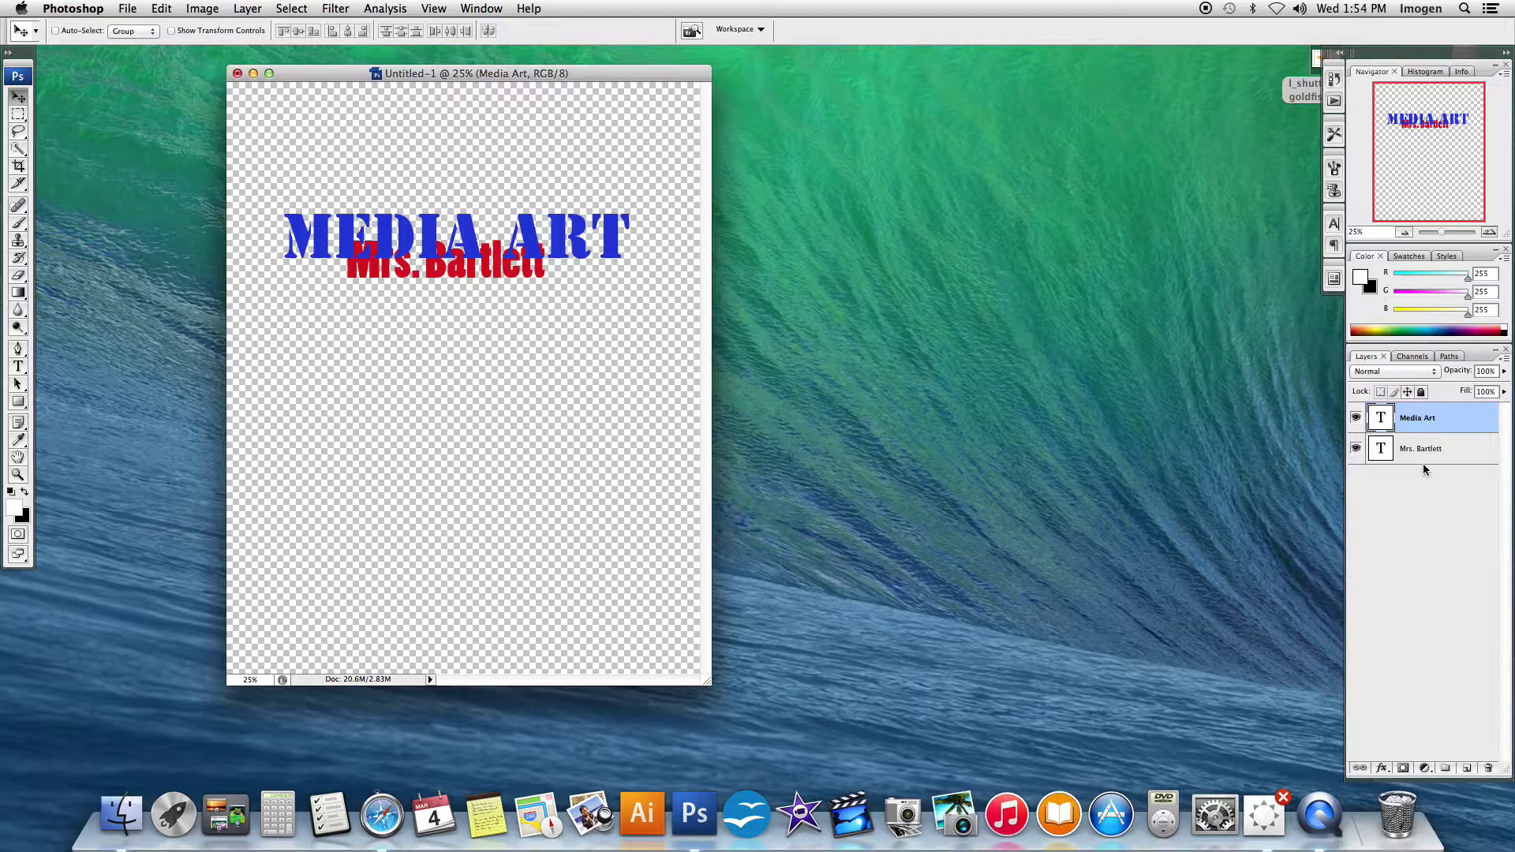
{"action": "left_click_drag", "start_coordinate": [1432, 422], "coordinate": [1432, 462]}
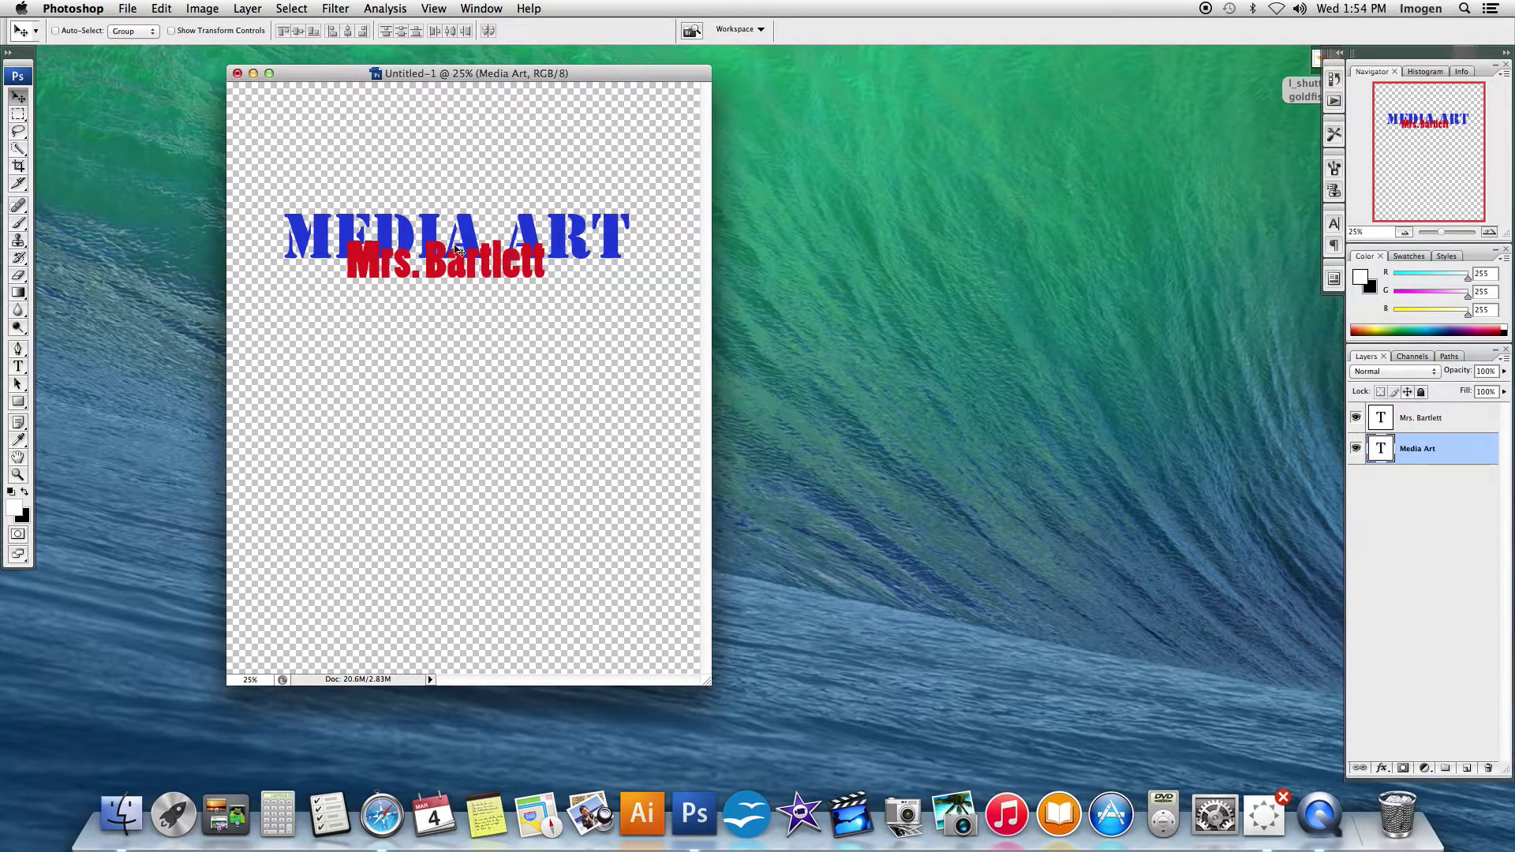
{"action": "left_click", "coordinate": [1417, 423]}
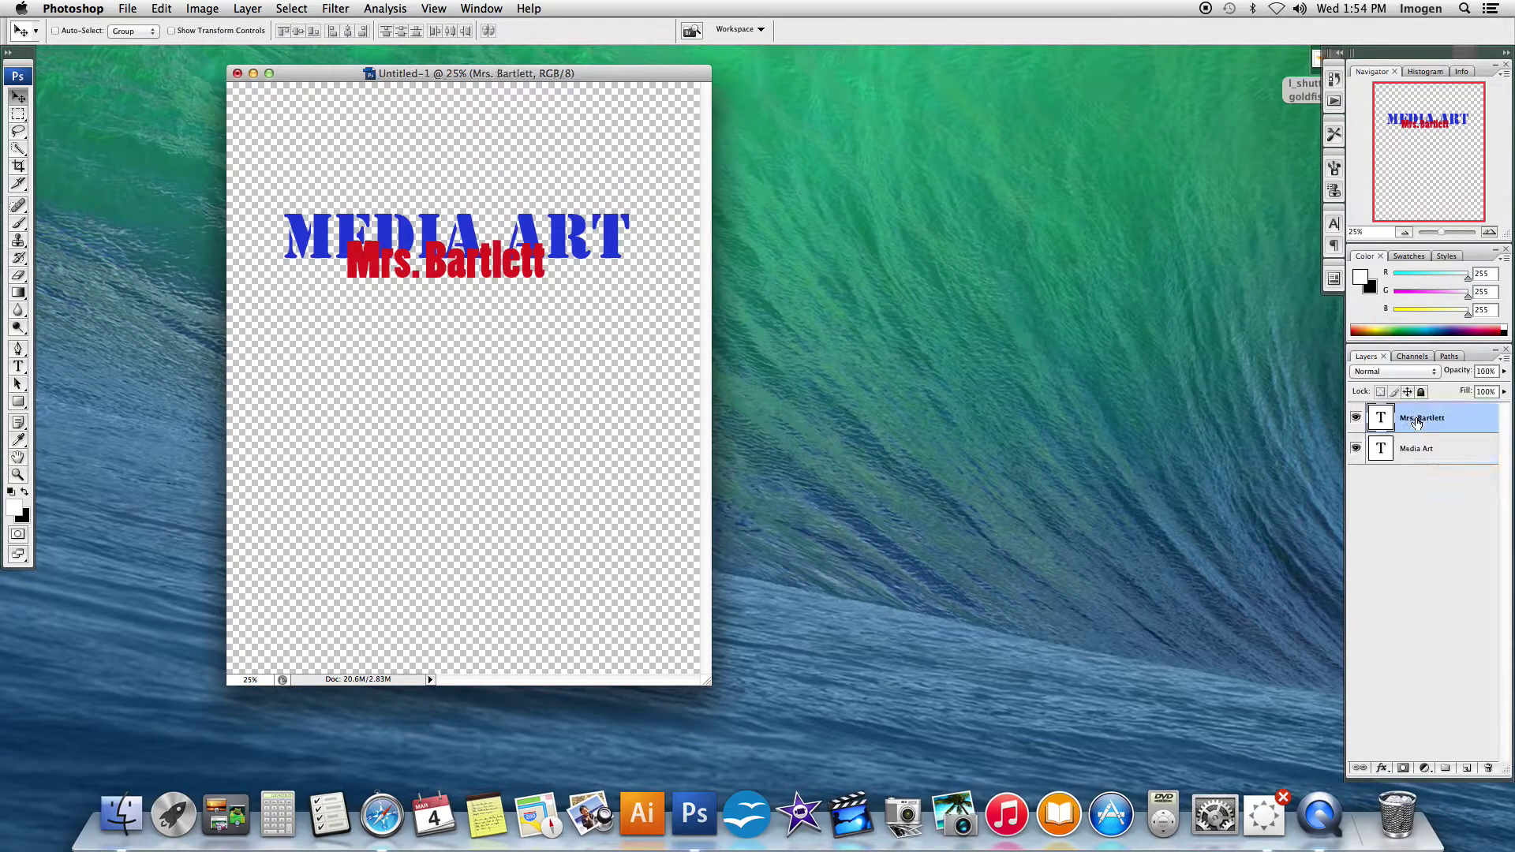
- Lower the red name layer's opacity to 74%
{"action": "left_click", "coordinate": [1503, 372]}
{"action": "mouse_move", "coordinate": [1498, 391]}
{"action": "left_mouse_down"}
{"action": "mouse_move", "coordinate": [1461, 394]}
{"action": "mouse_move", "coordinate": [1481, 394]}
{"action": "left_mouse_up"}
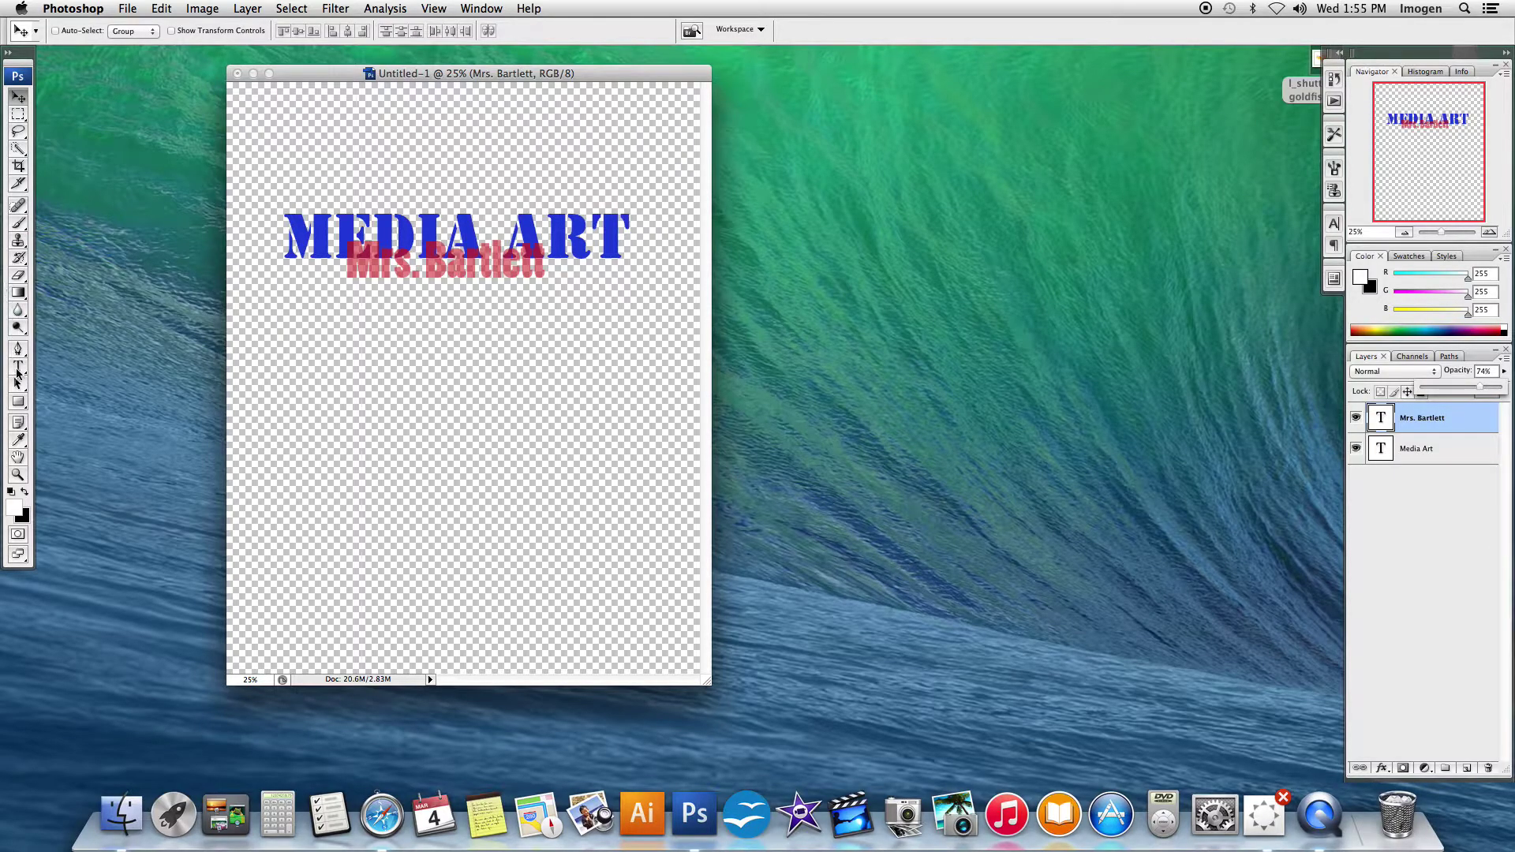
{"action": "left_click_drag", "start_coordinate": [18, 367], "coordinate": [64, 381]}
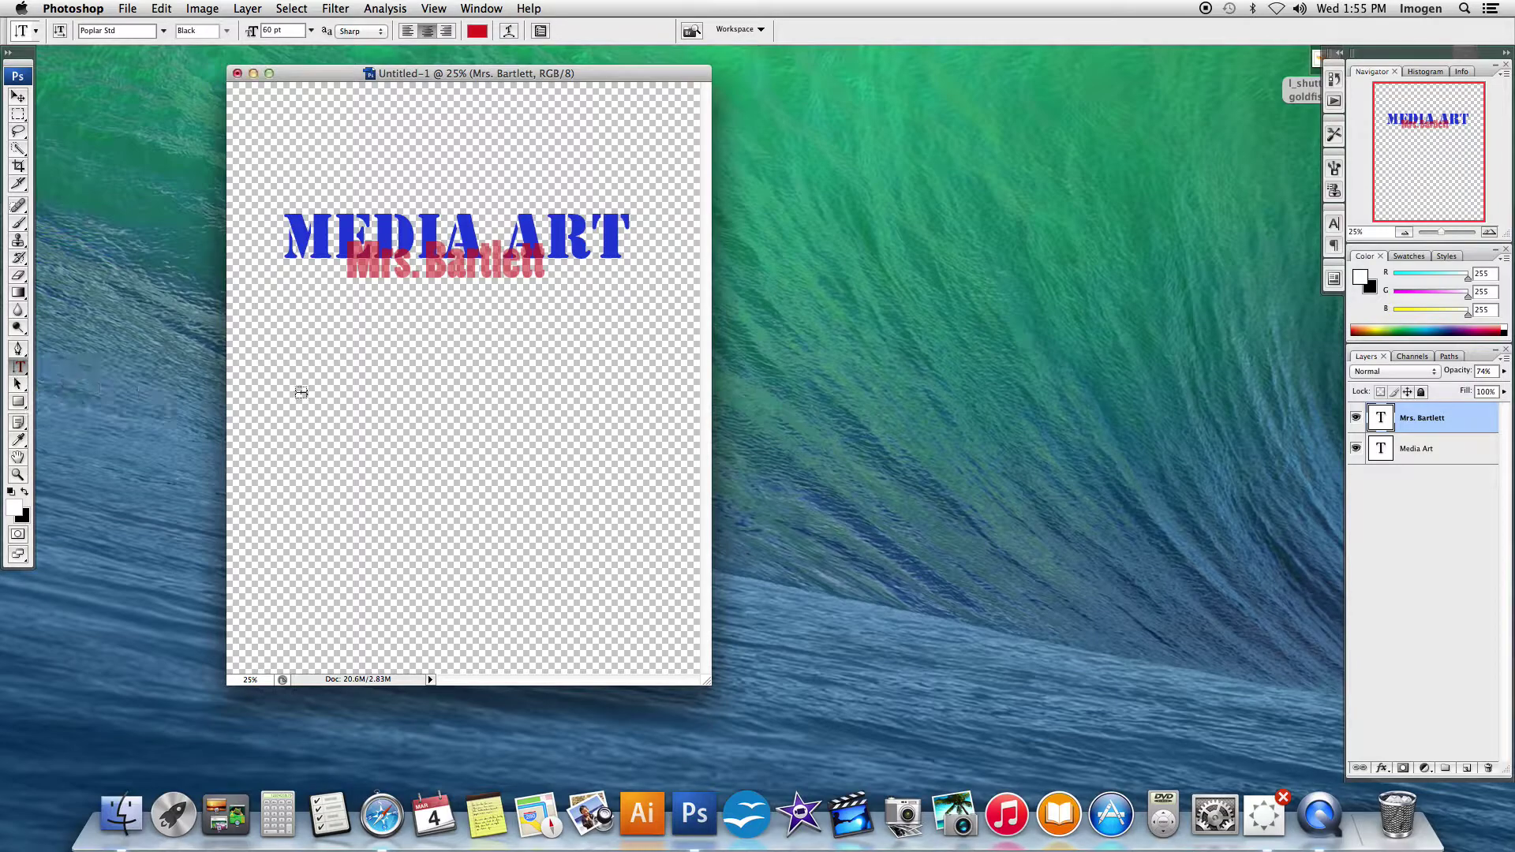
- Type 'Vertically' as vertical text and colour it green
{"action": "left_click", "coordinate": [281, 363]}
{"action": "type", "text": "Vertically"}
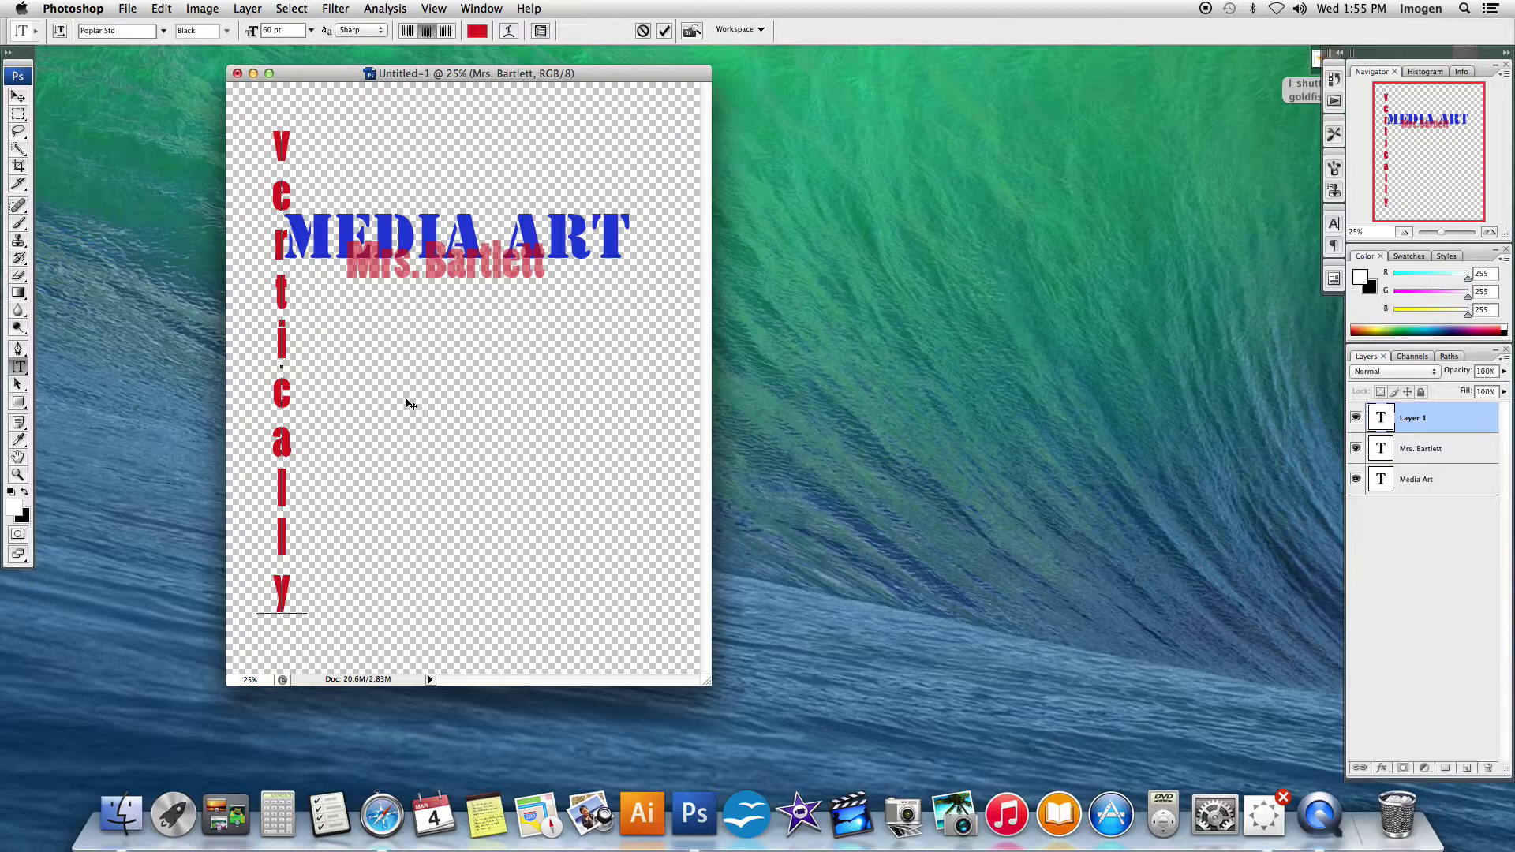
{"action": "double_click", "coordinate": [276, 135]}
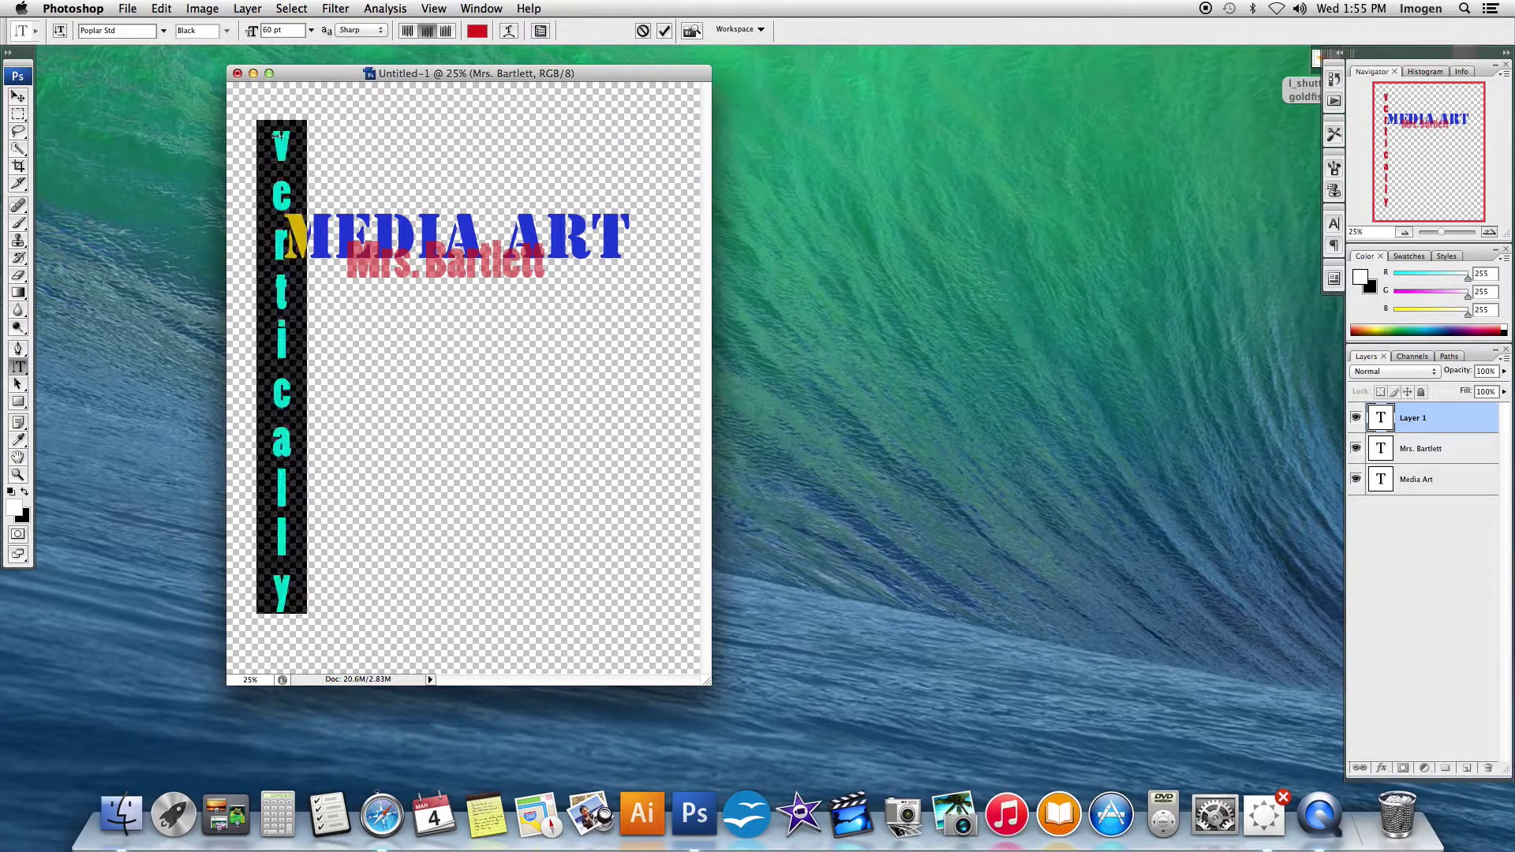
{"action": "left_click", "coordinate": [478, 31]}
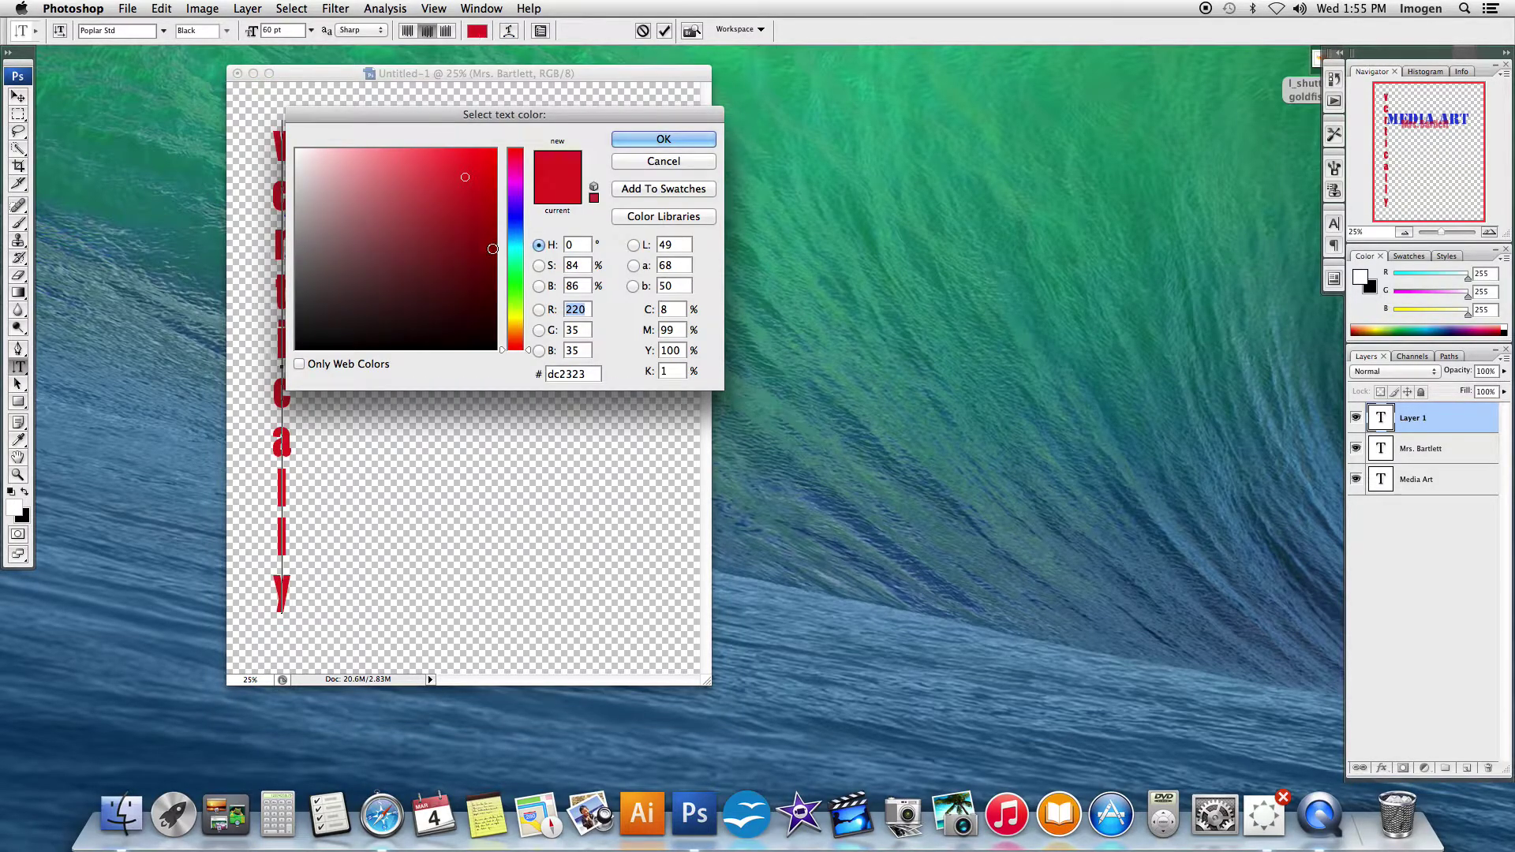
{"action": "left_click", "coordinate": [509, 281]}
{"action": "left_click", "coordinate": [664, 138]}
- Set the vertical text to Poplar Std 48 pt and move it to the canvas's right side
{"action": "left_click", "coordinate": [163, 31]}
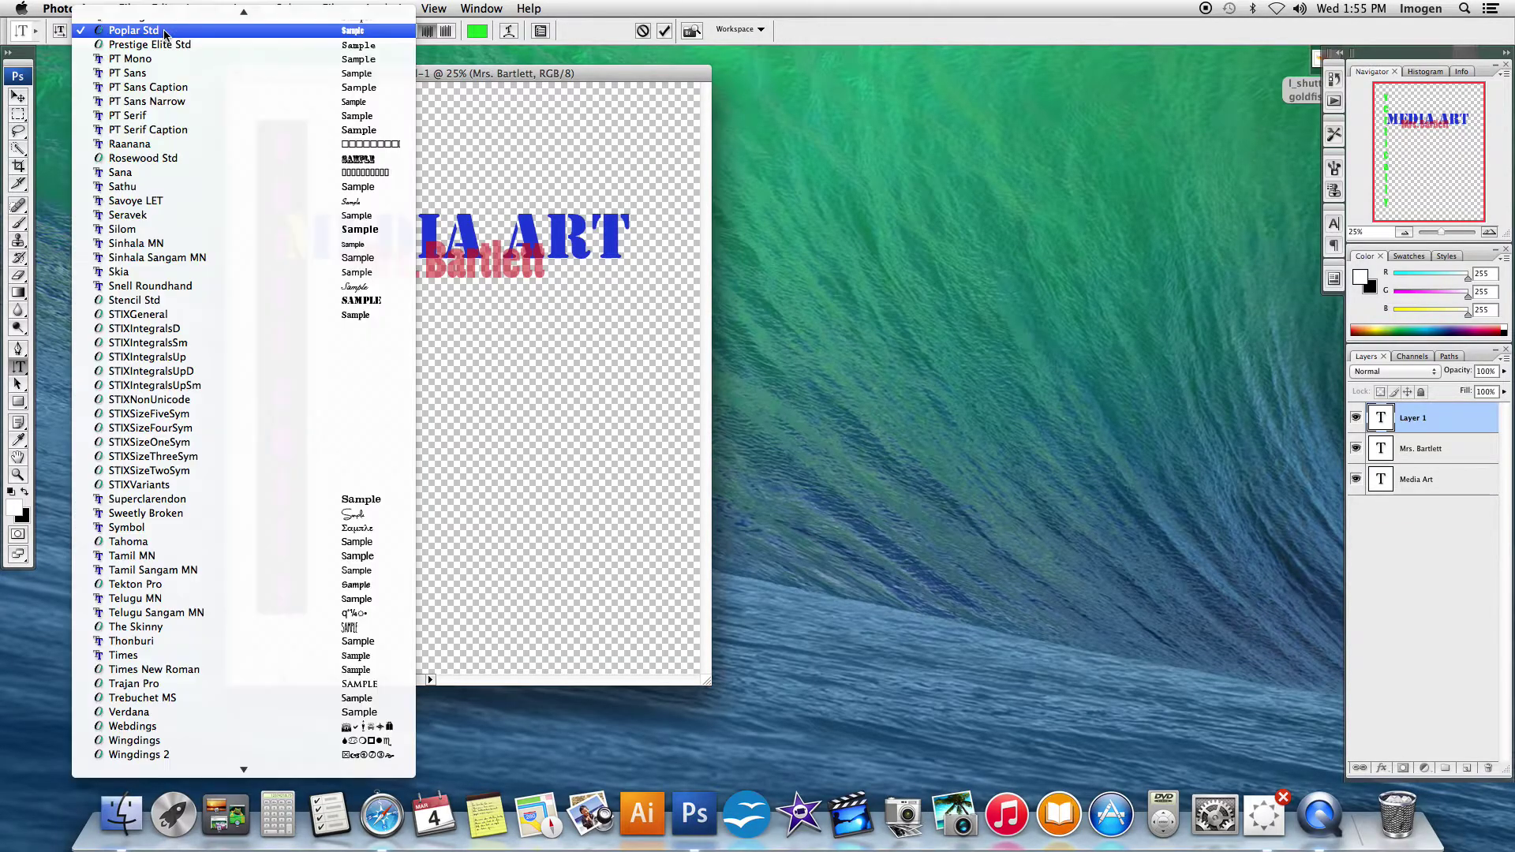
{"action": "left_click", "coordinate": [353, 31]}
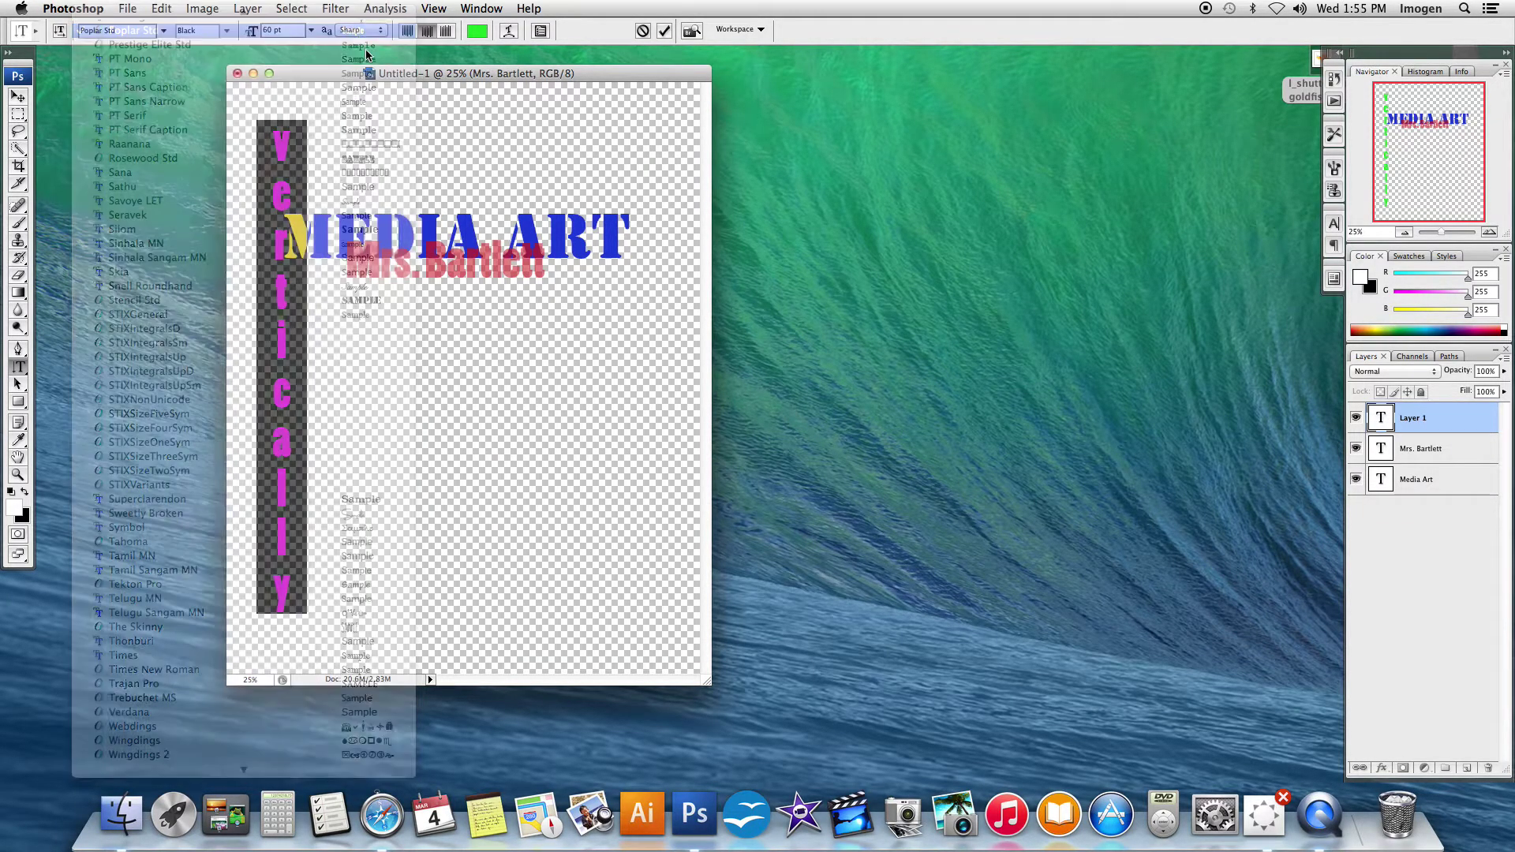
{"action": "left_click", "coordinate": [311, 30]}
{"action": "left_click", "coordinate": [285, 177]}
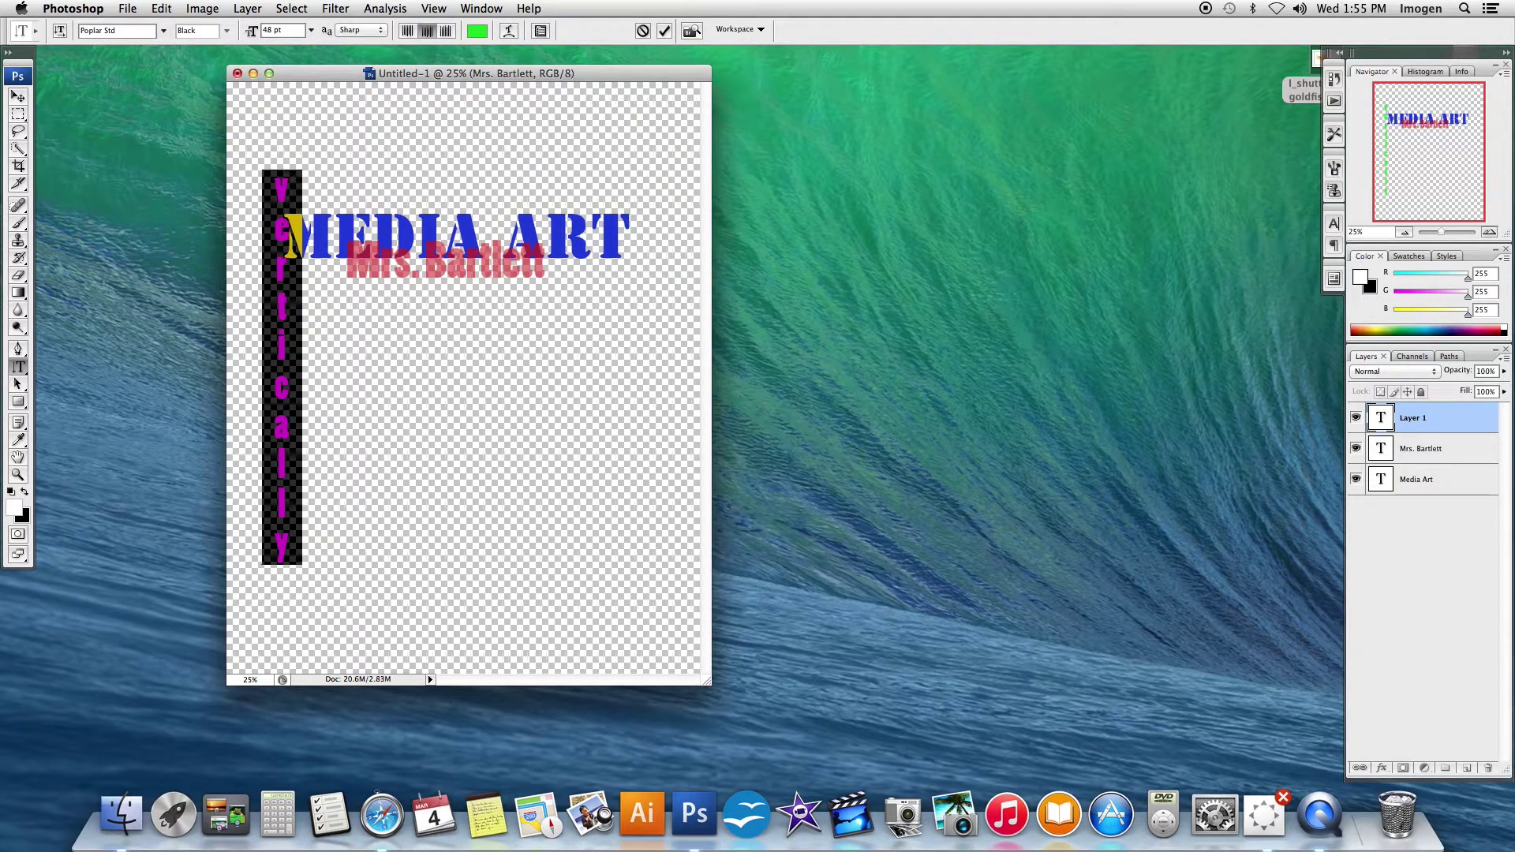
{"action": "left_click", "coordinate": [18, 96]}
{"action": "left_click_drag", "start_coordinate": [292, 358], "coordinate": [669, 374]}
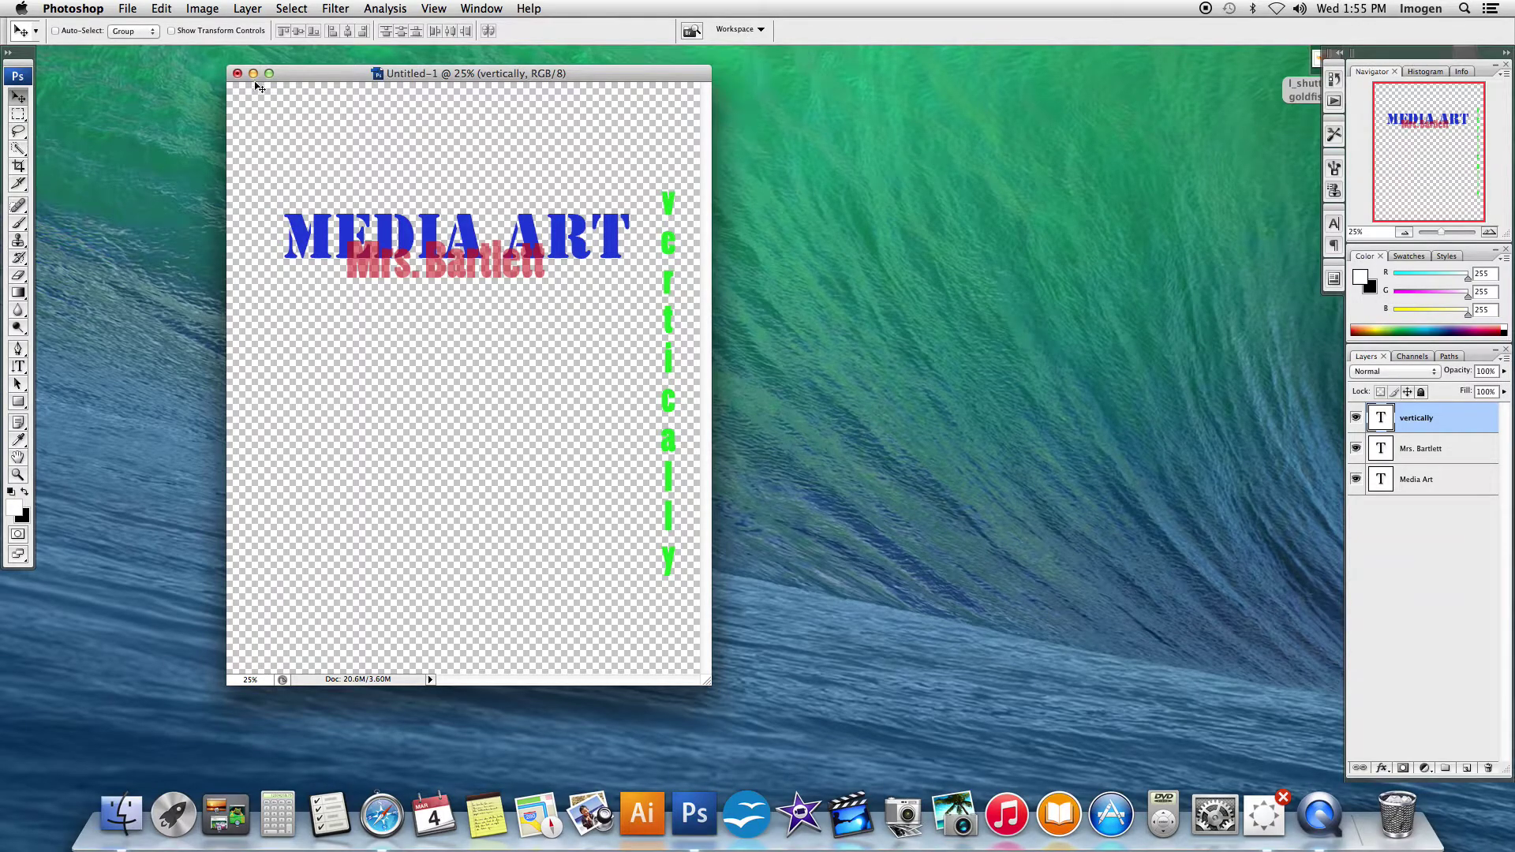
- In Save As, create a PHOTOSHOP TUTORIALS folder on the Desktop
{"action": "left_click", "coordinate": [126, 9]}
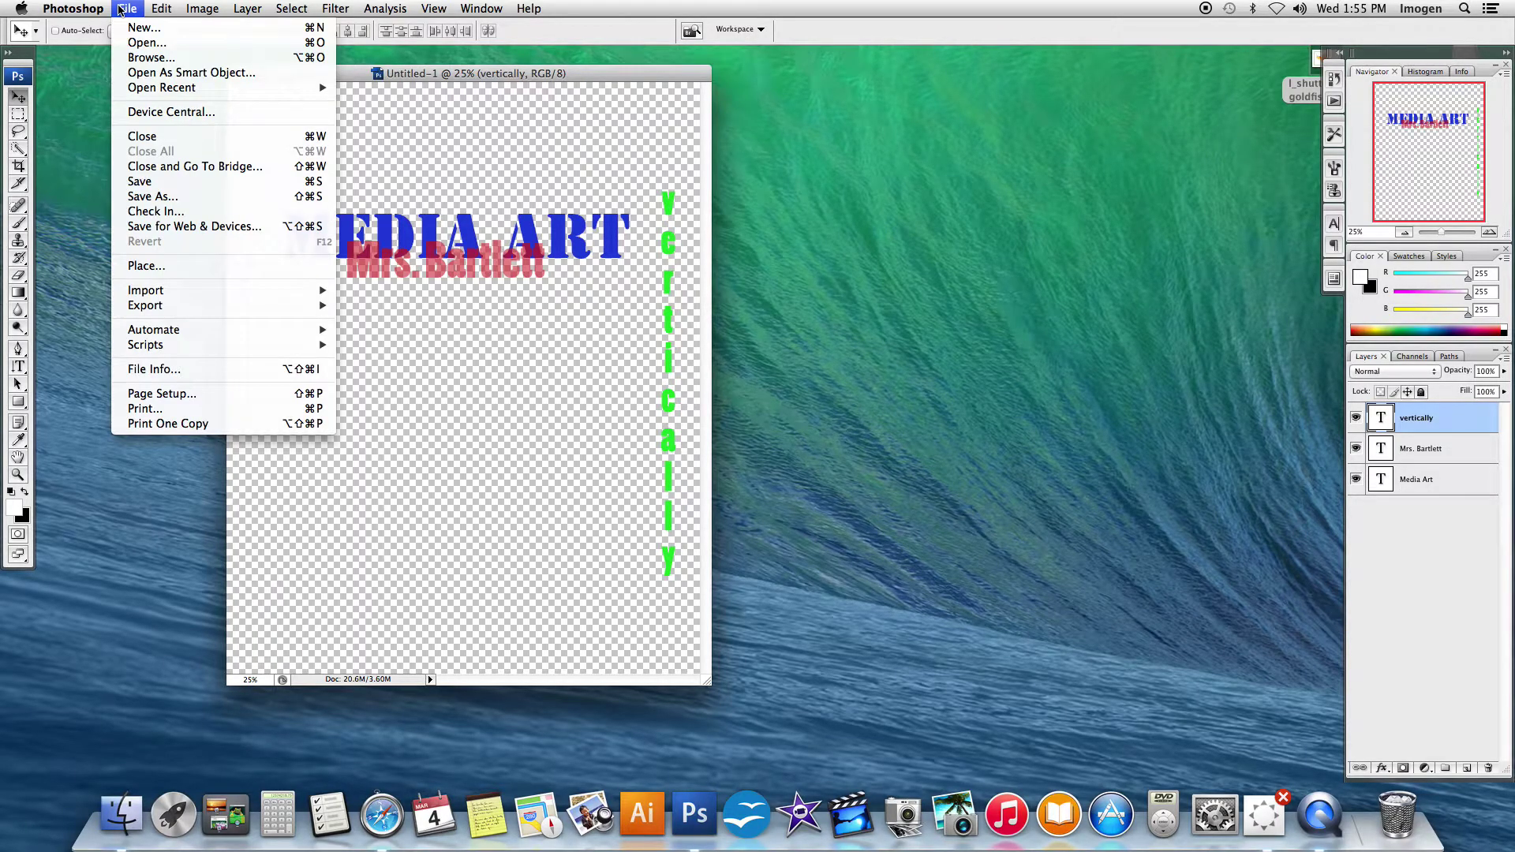
{"action": "left_click", "coordinate": [205, 197]}
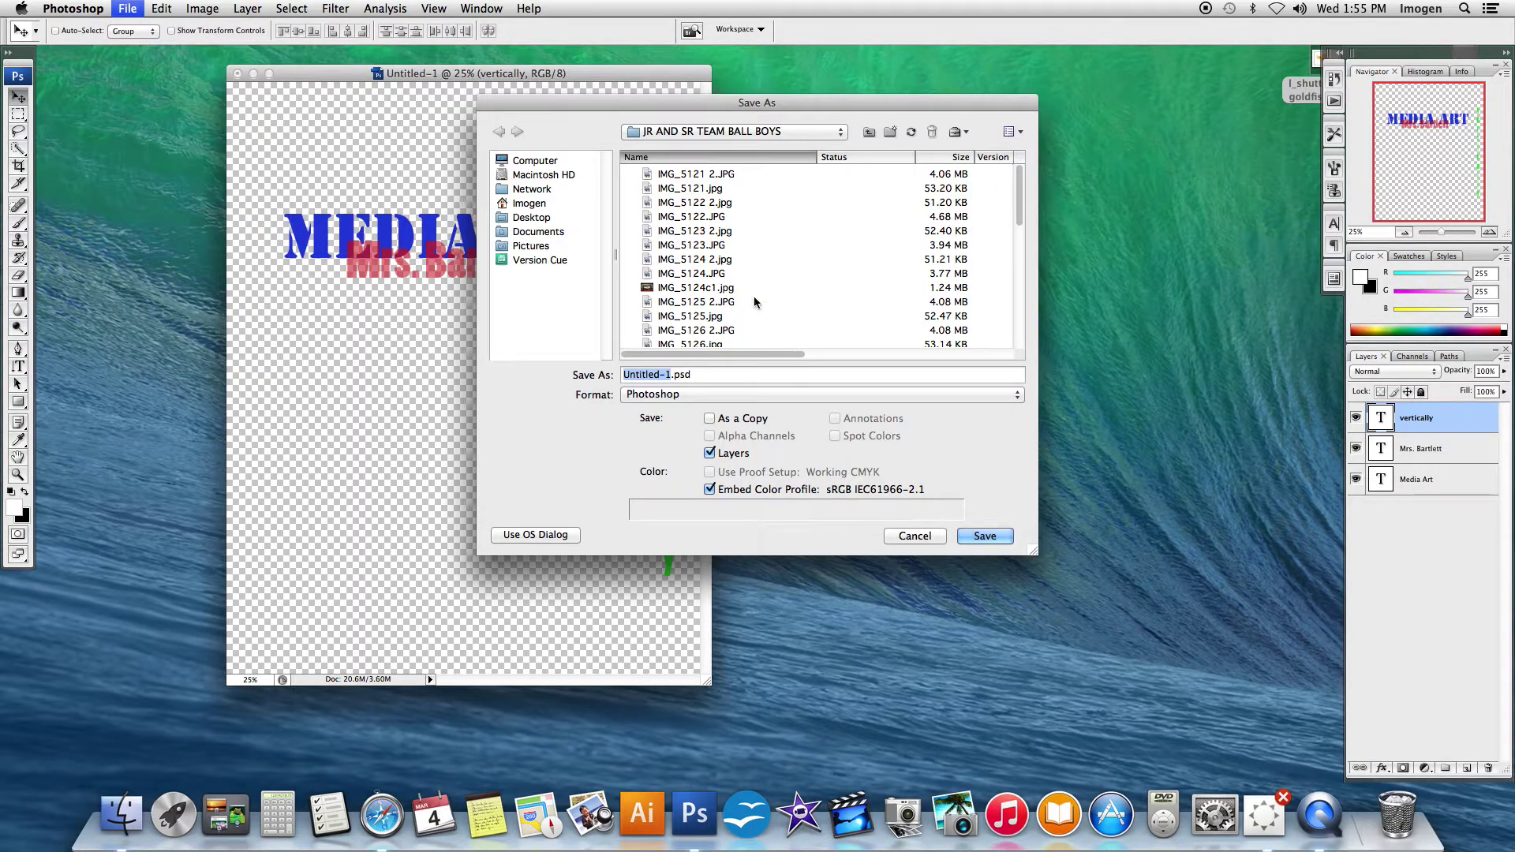
{"action": "left_click", "coordinate": [530, 217]}
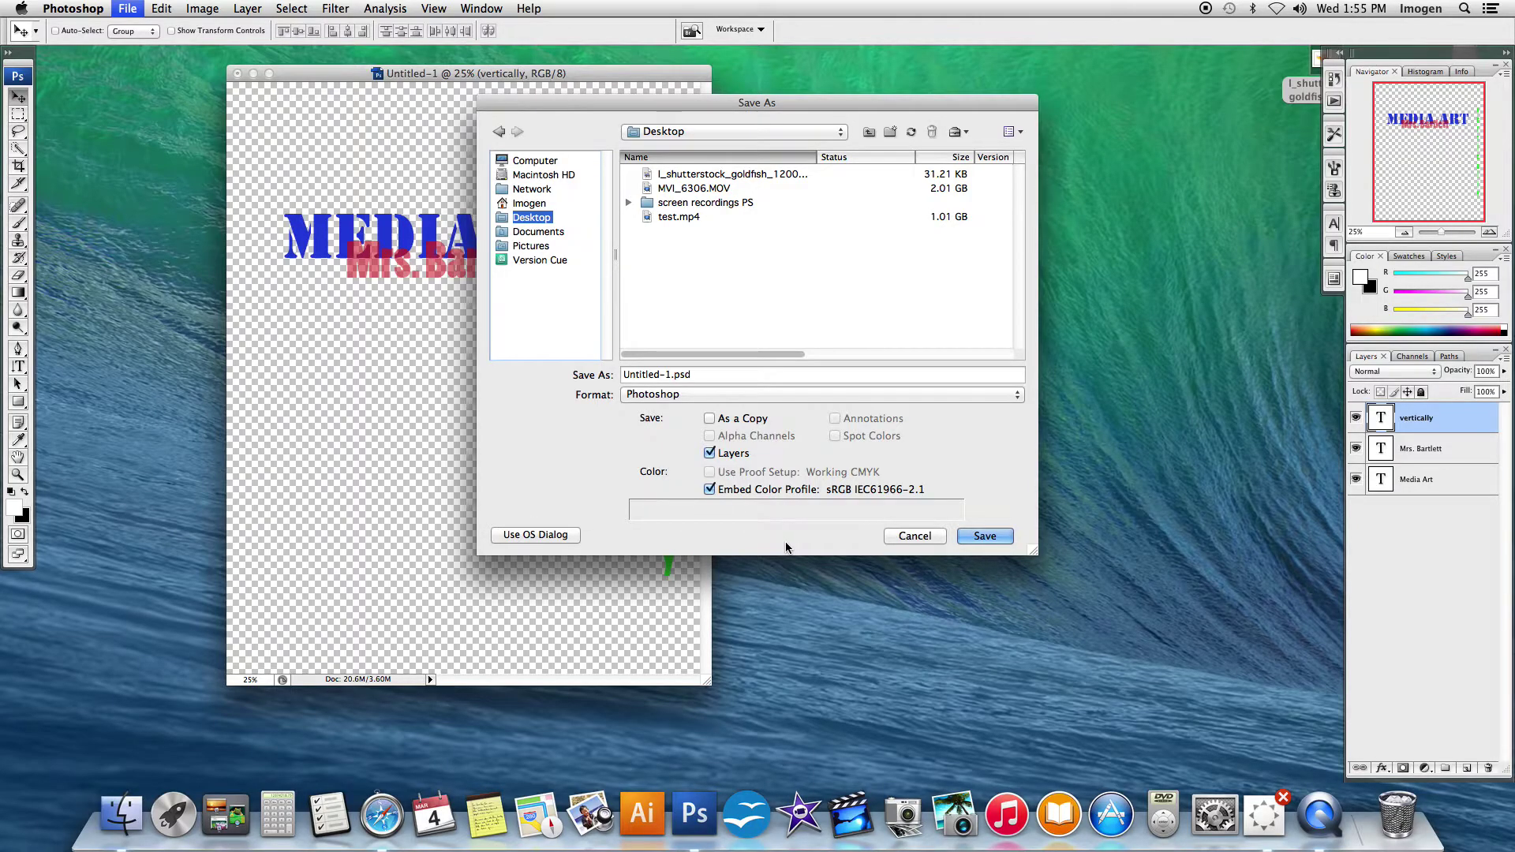
{"action": "left_click", "coordinate": [892, 133]}
{"action": "type", "text": "PHOT"}
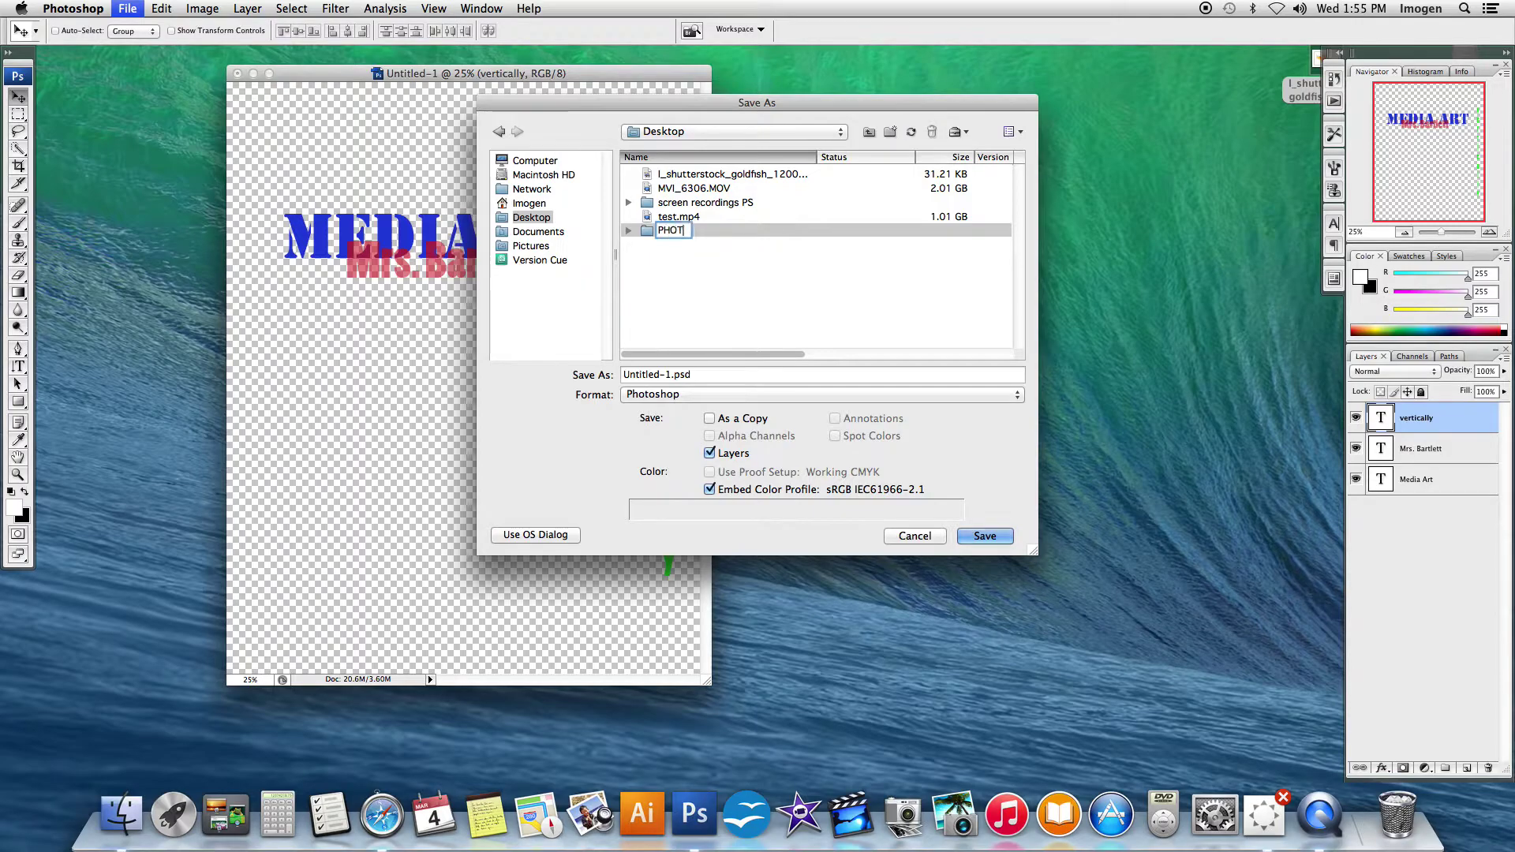
{"action": "type", "text": "OSHOP TUTO"}
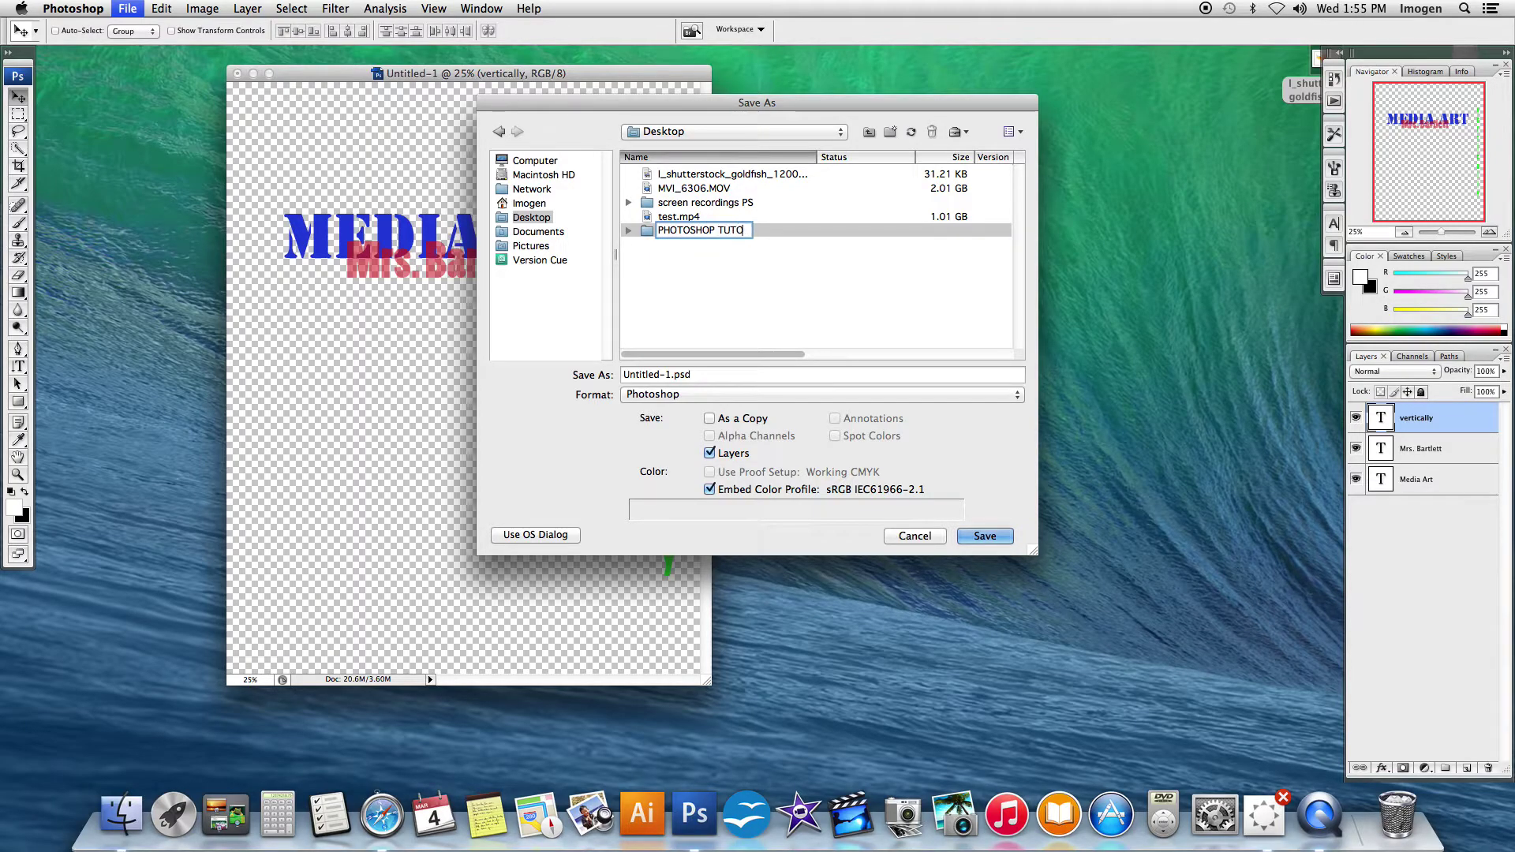
{"action": "type", "text": "RIALS"}
{"action": "key", "text": "Return"}
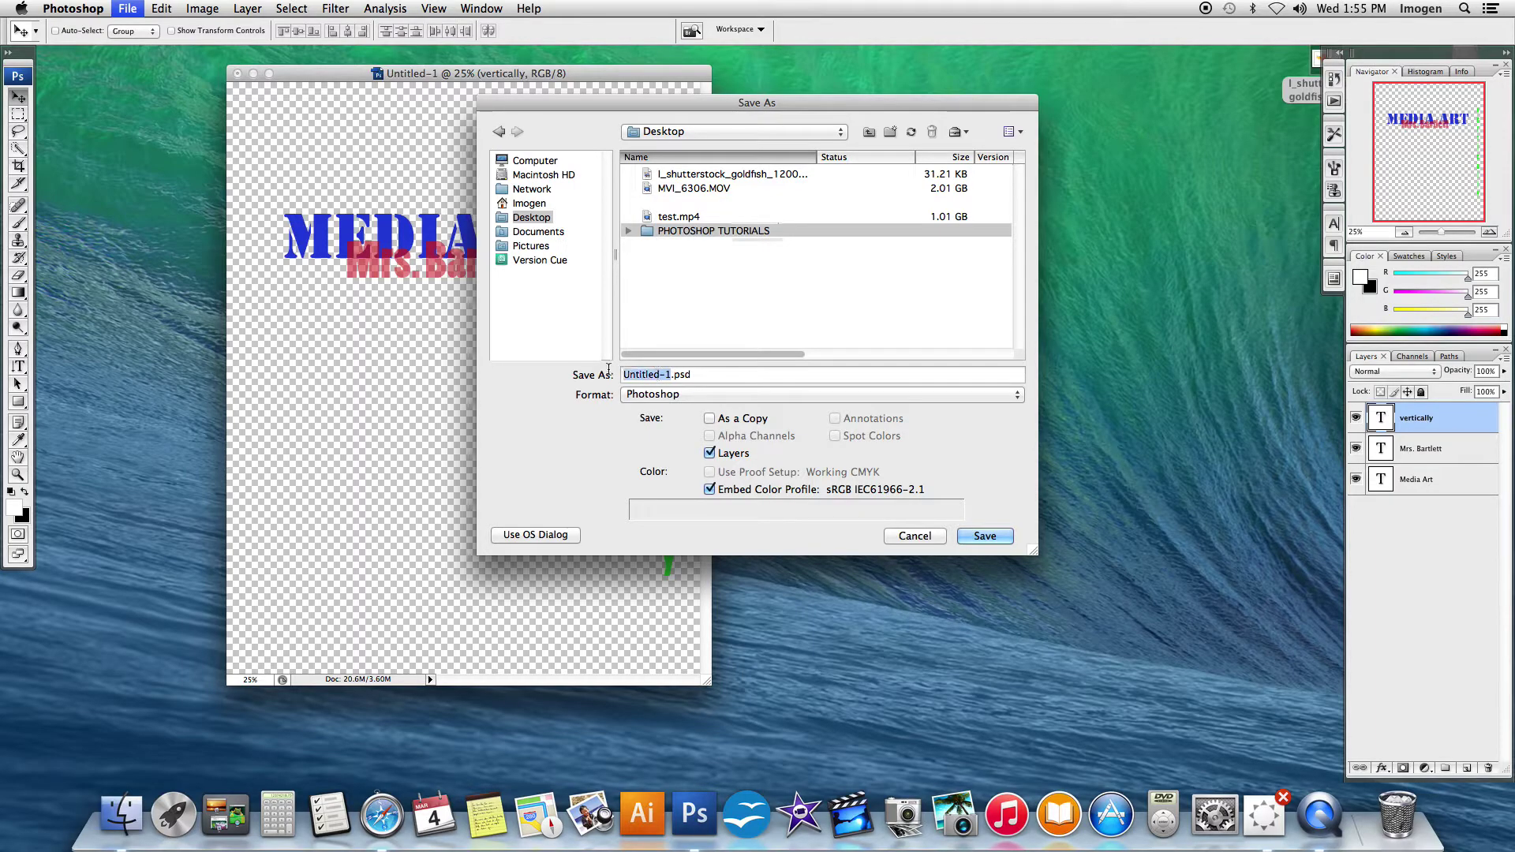
- Save the image there as 'tutorial one type.psd' with maximized compatibility
{"action": "type", "text": "tutorial d"}
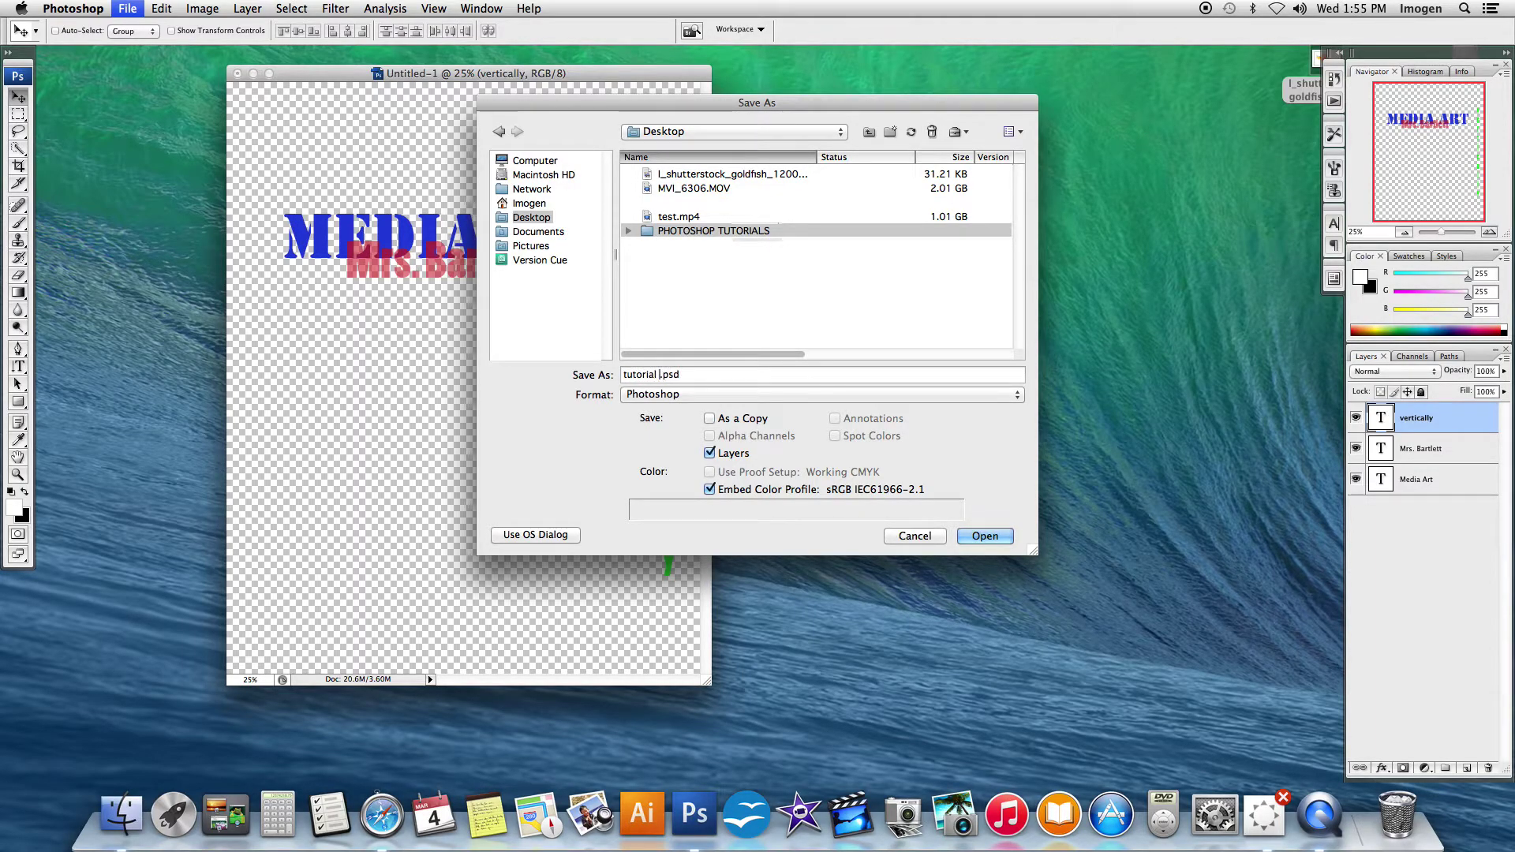
{"action": "key", "text": "BackSpace"}
{"action": "type", "text": "one type"}
{"action": "left_click", "coordinate": [996, 538]}
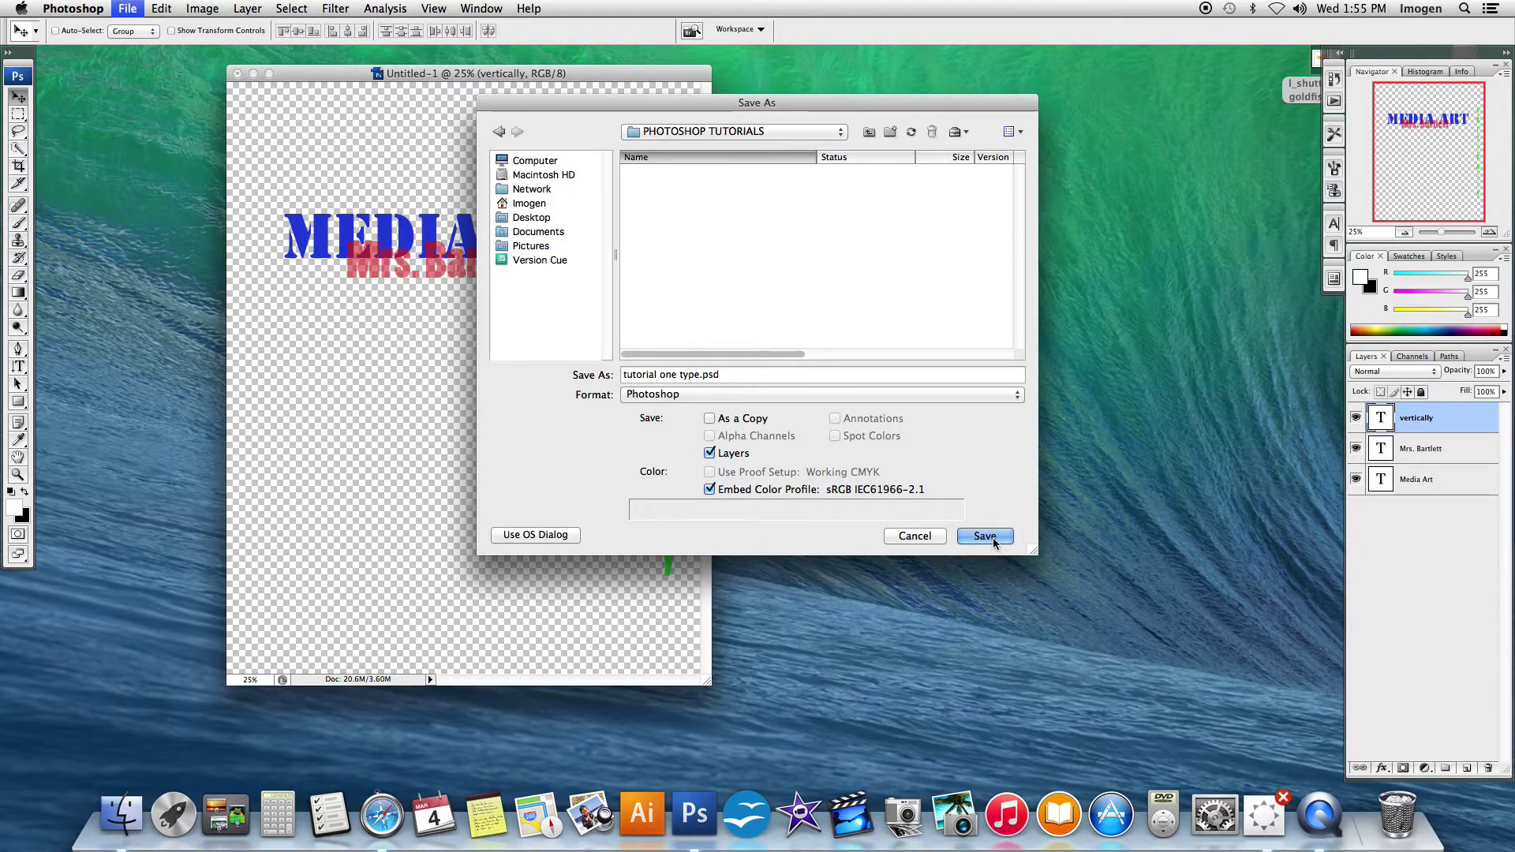
{"action": "left_click", "coordinate": [993, 537]}
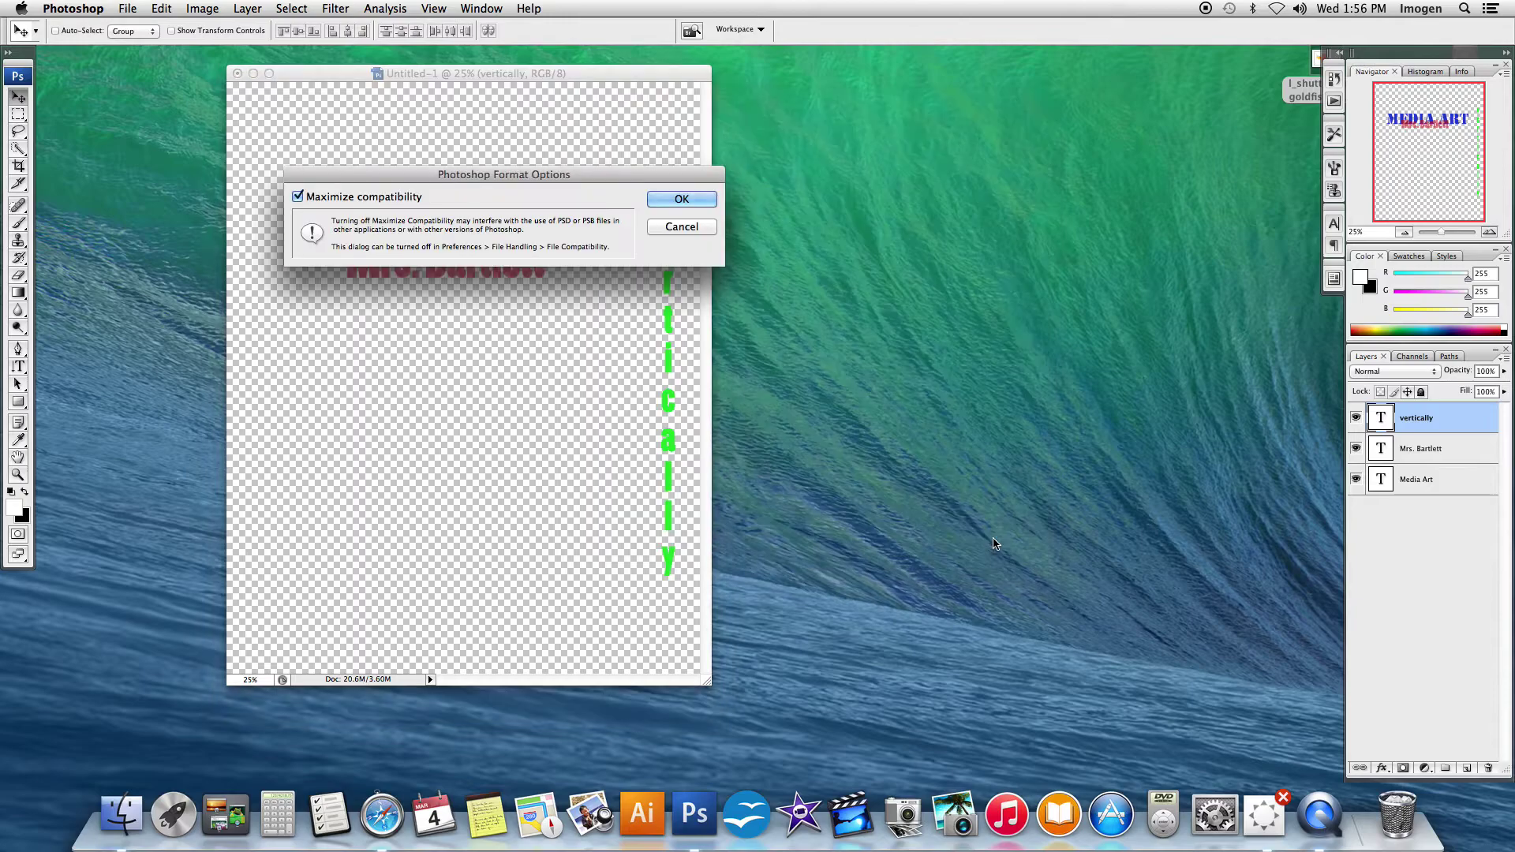
{"action": "left_click", "coordinate": [683, 202]}
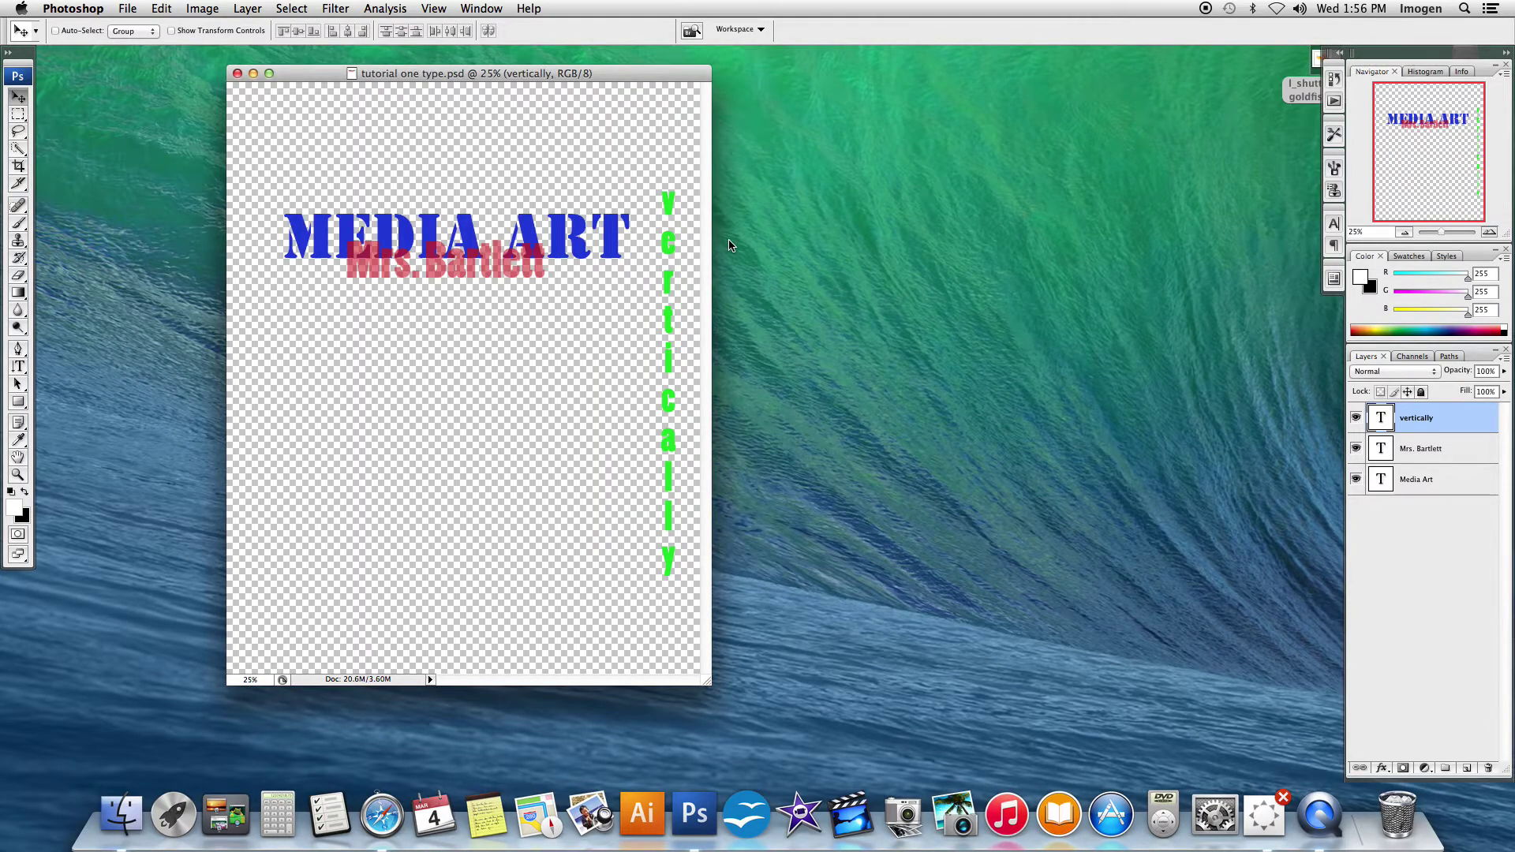
- Save a JPEG copy at quality 12 (Maximum), then close the document and quit Photoshop
{"action": "left_click", "coordinate": [136, 11]}
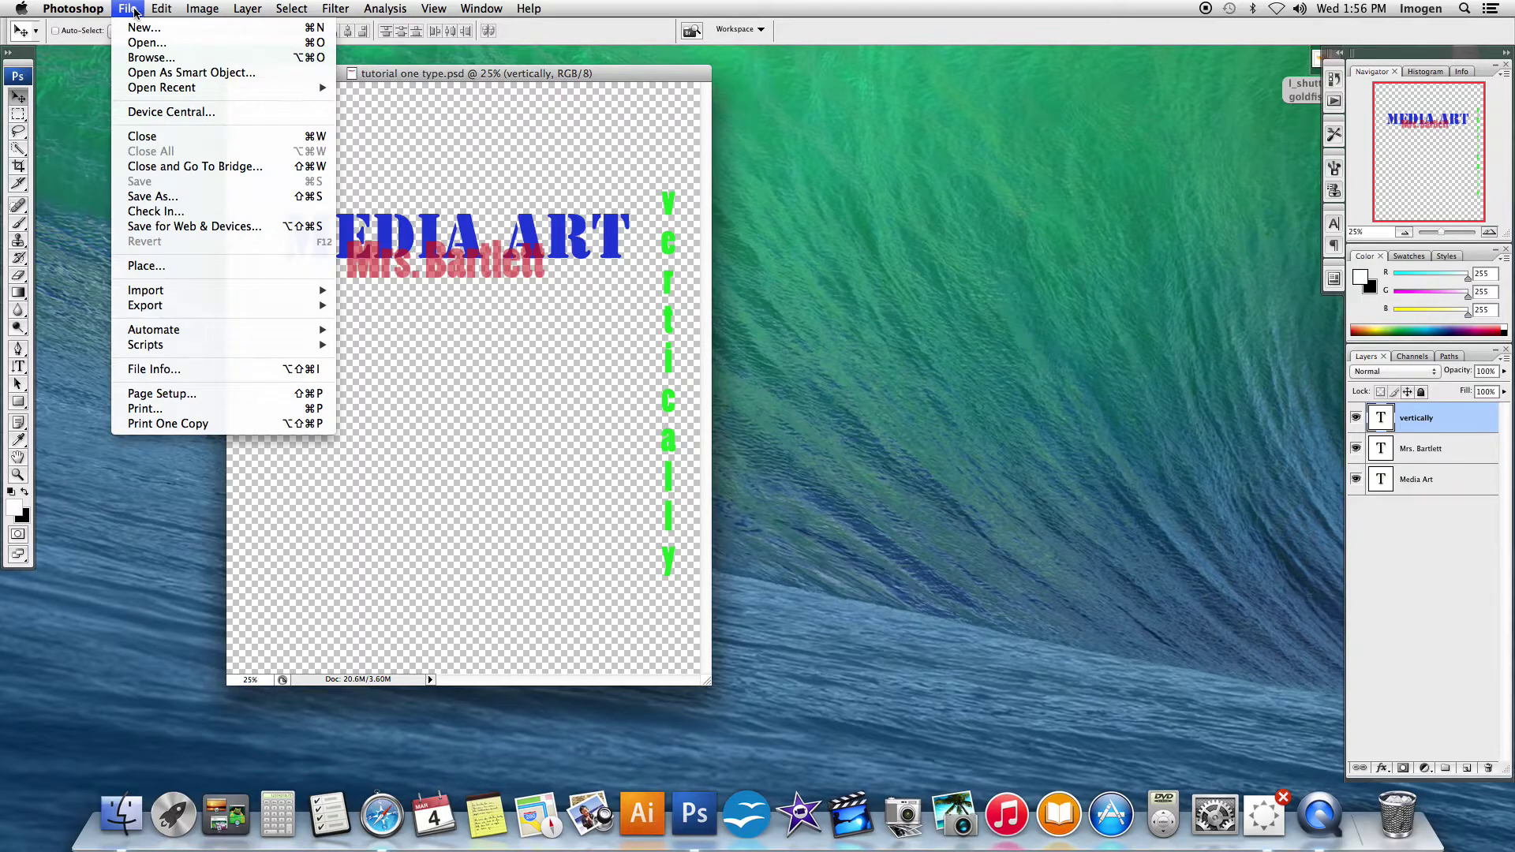
{"action": "left_click", "coordinate": [153, 199]}
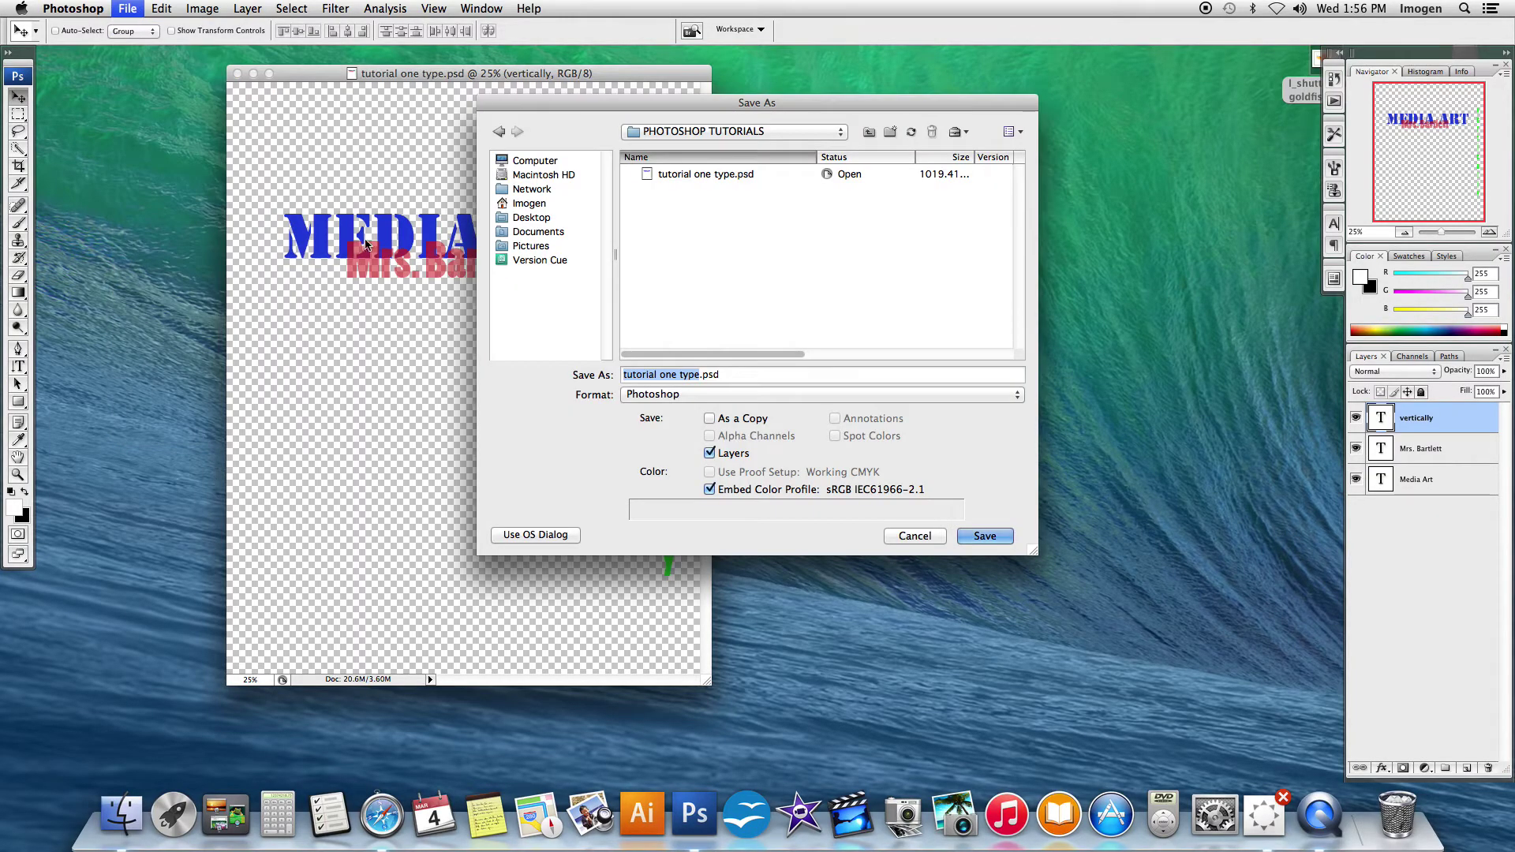
{"action": "left_click", "coordinate": [703, 394]}
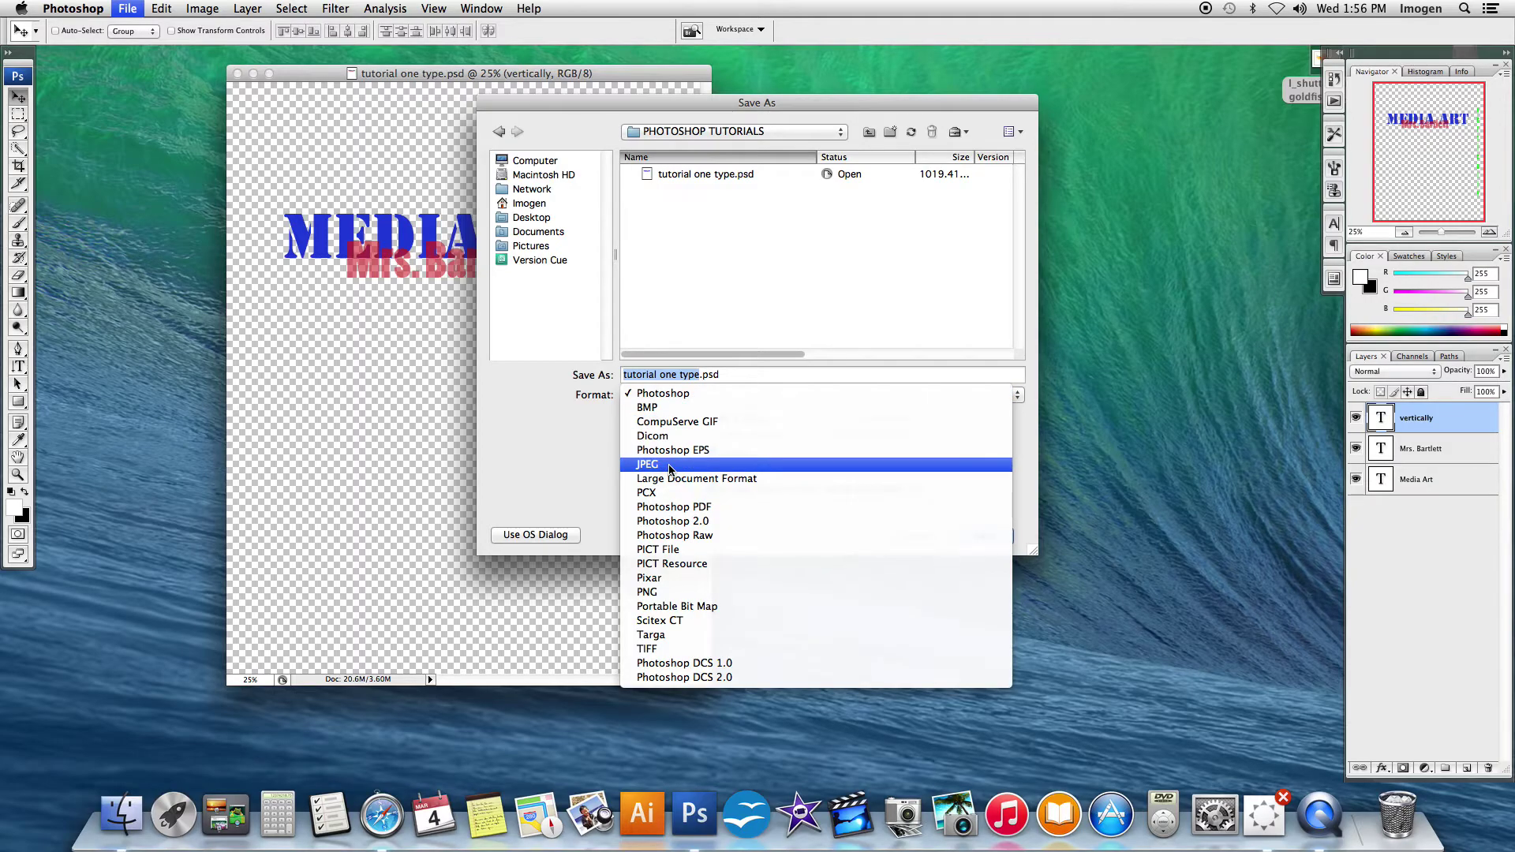
{"action": "left_click", "coordinate": [685, 464]}
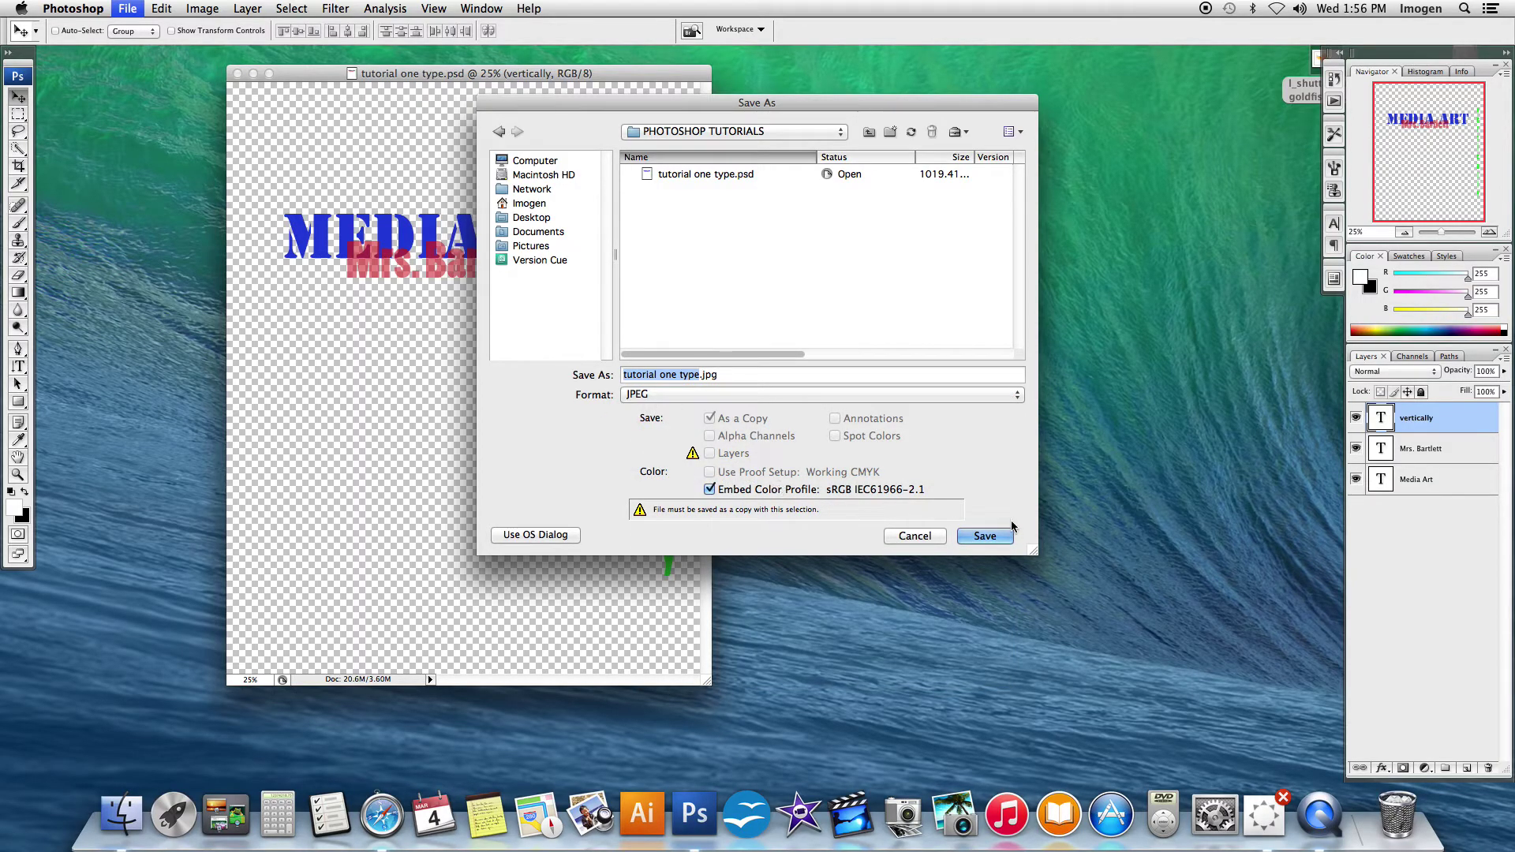
{"action": "left_click", "coordinate": [986, 536]}
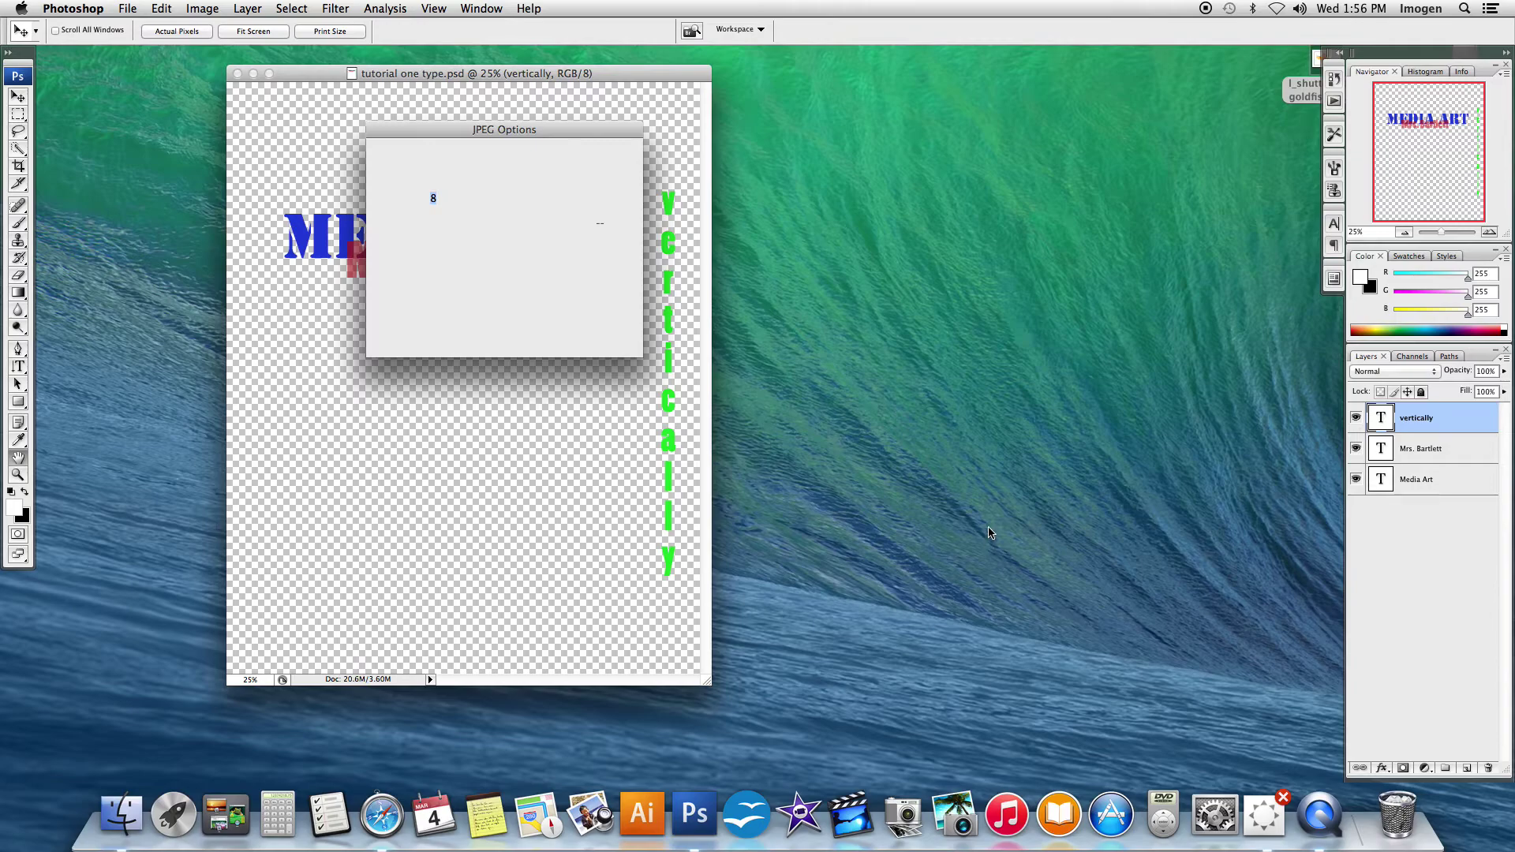
{"action": "left_click_drag", "start_coordinate": [485, 236], "coordinate": [590, 244]}
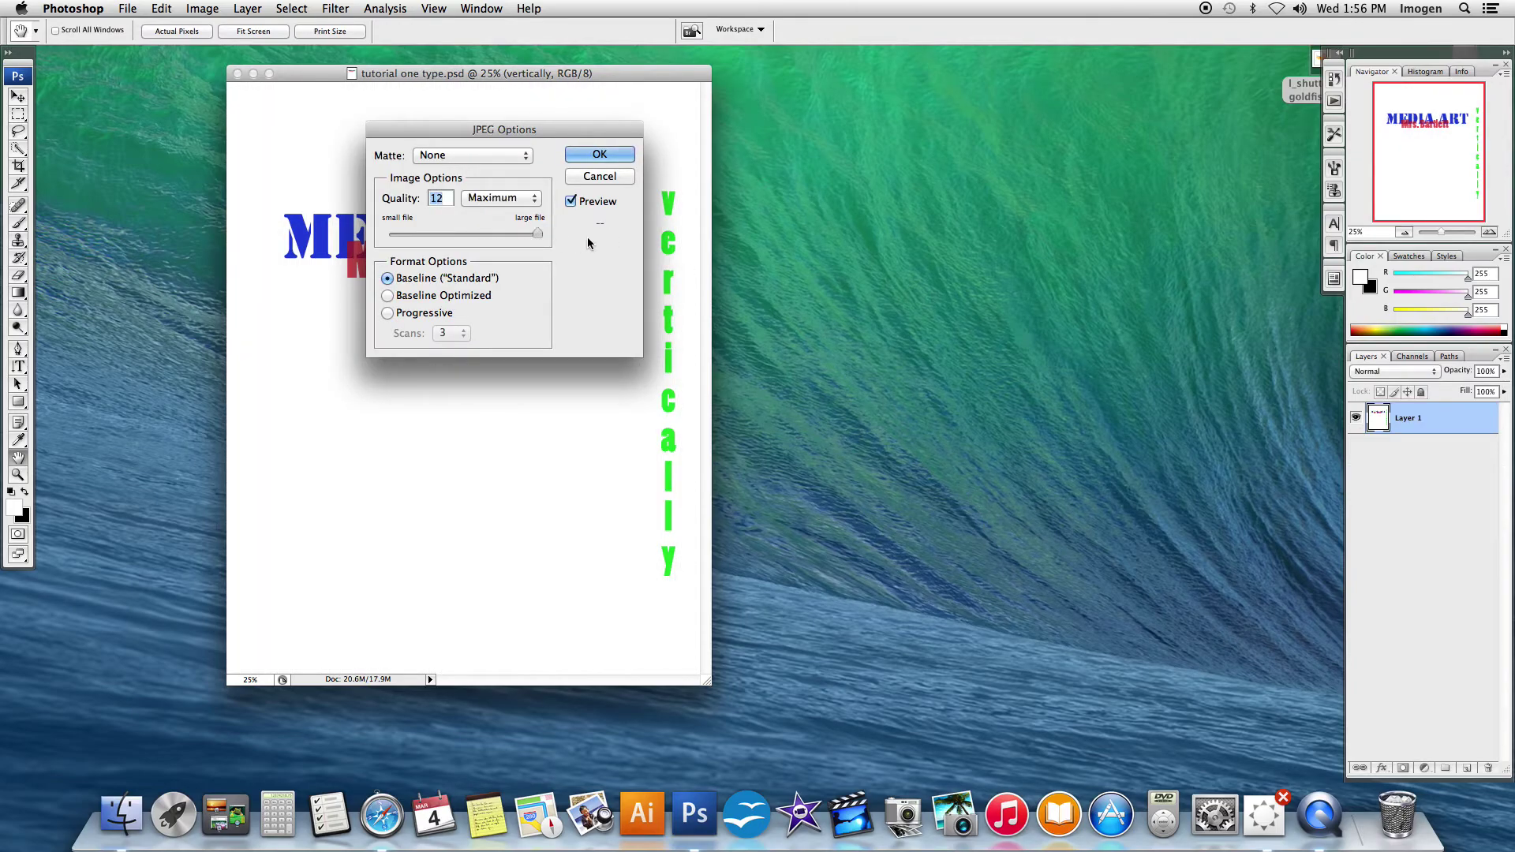
{"action": "left_click", "coordinate": [600, 155]}
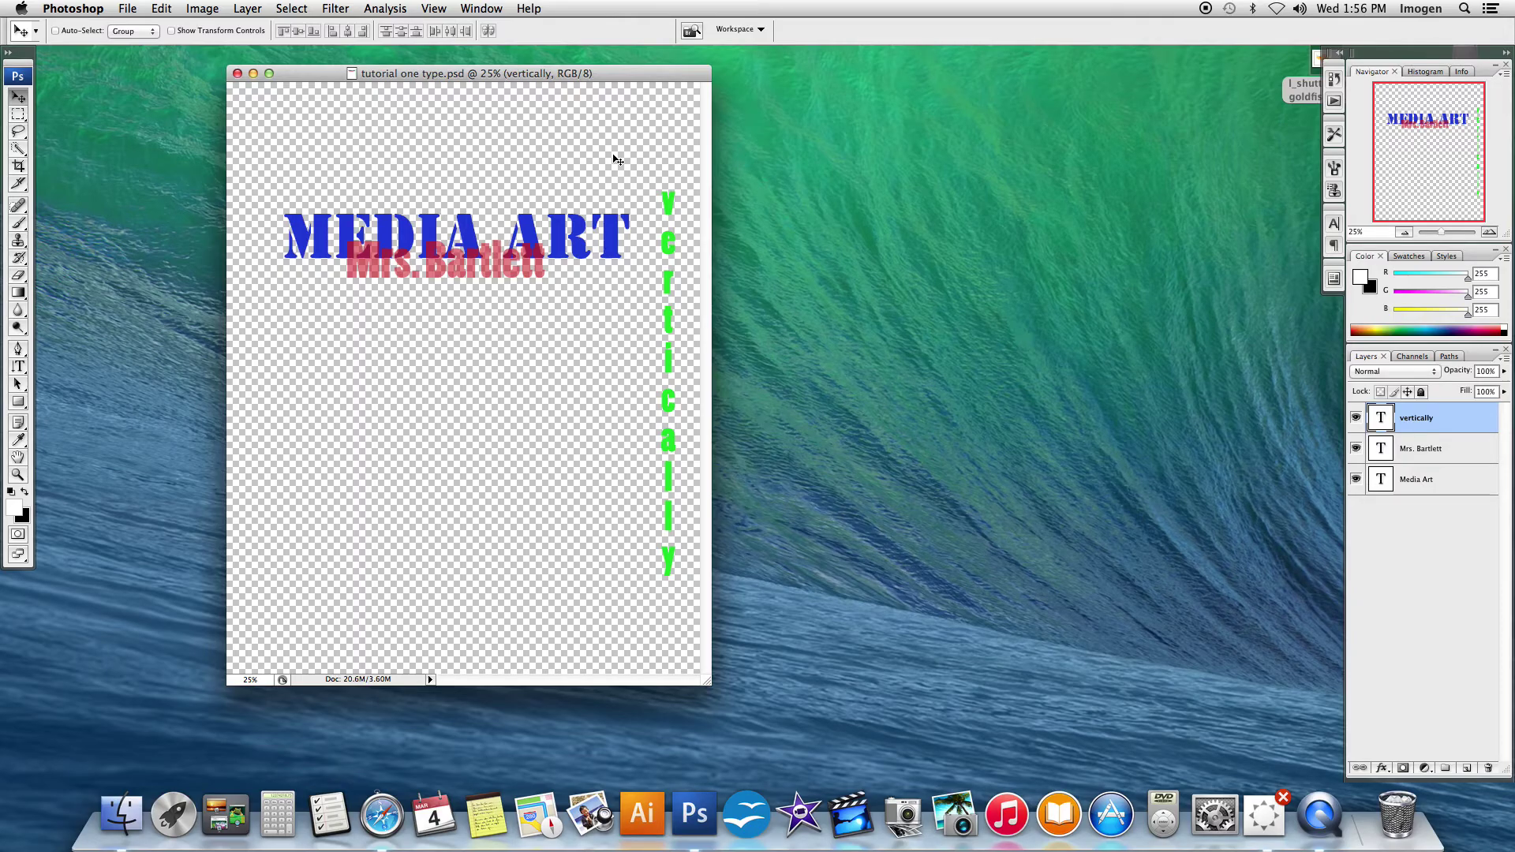
{"action": "left_click", "coordinate": [237, 74]}
{"action": "key", "text": "super+q"}
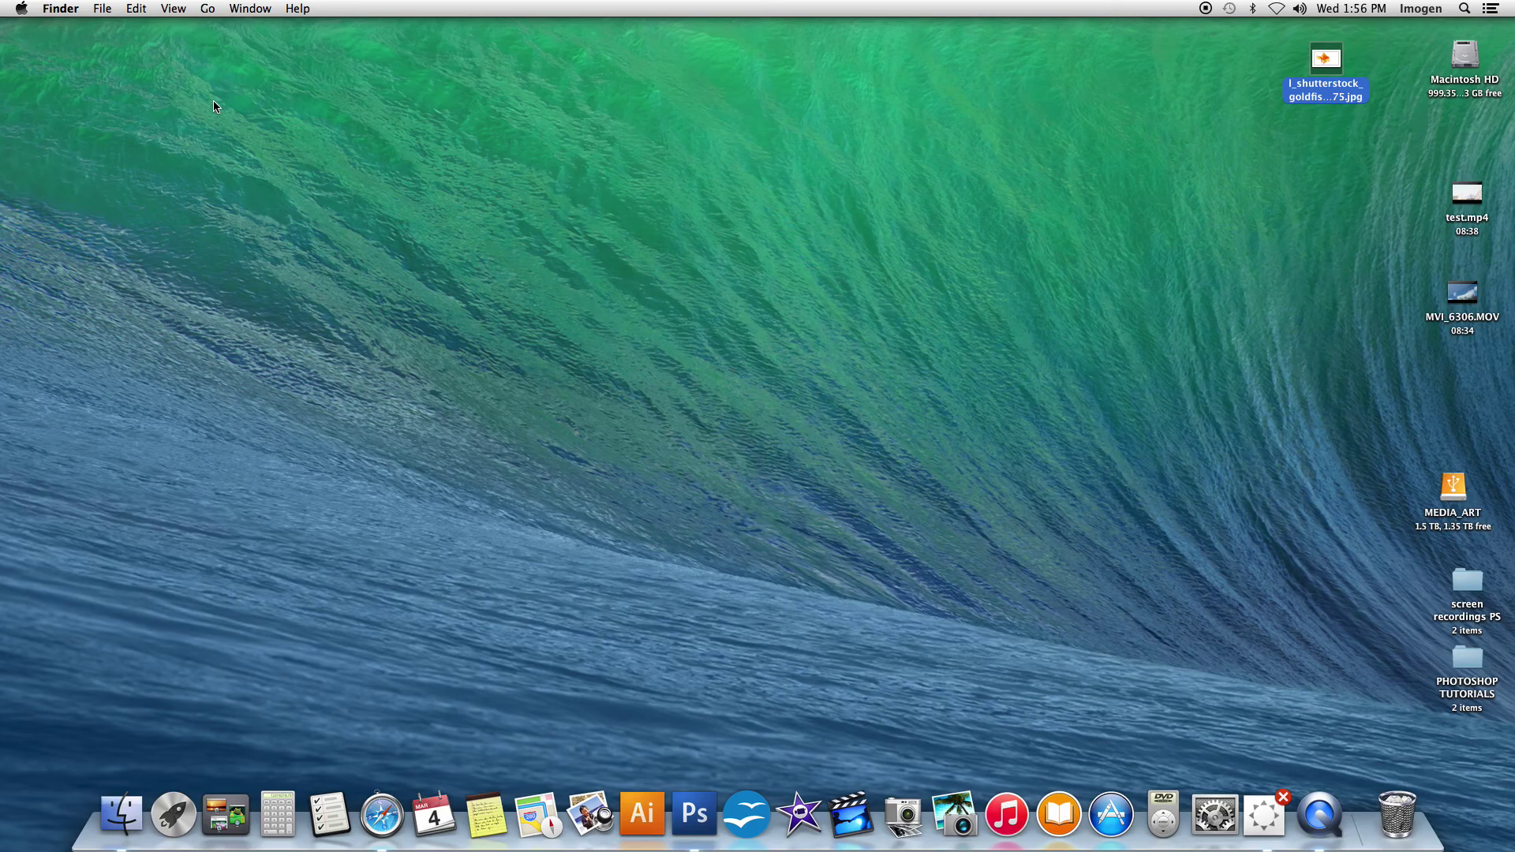